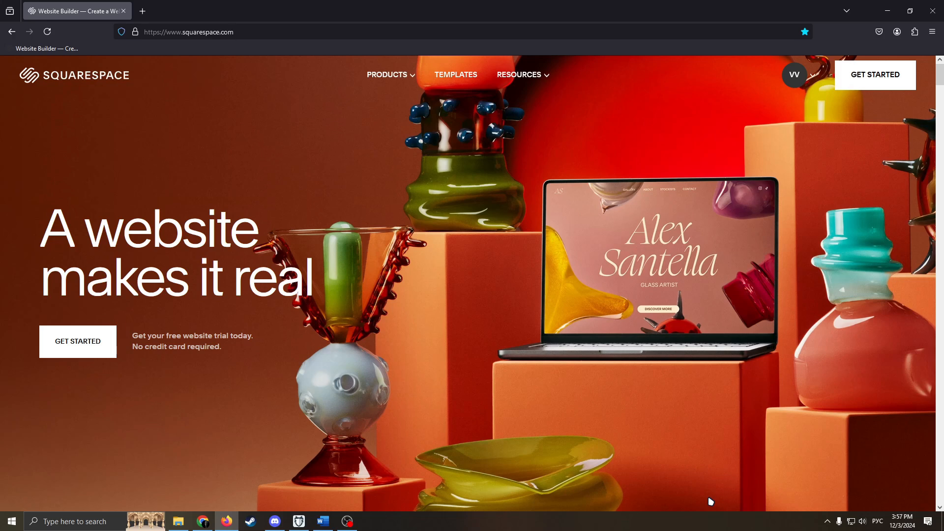
Start creating a new website from the Squarespace homepage
{"action": "left_click", "coordinate": [814, 78]}
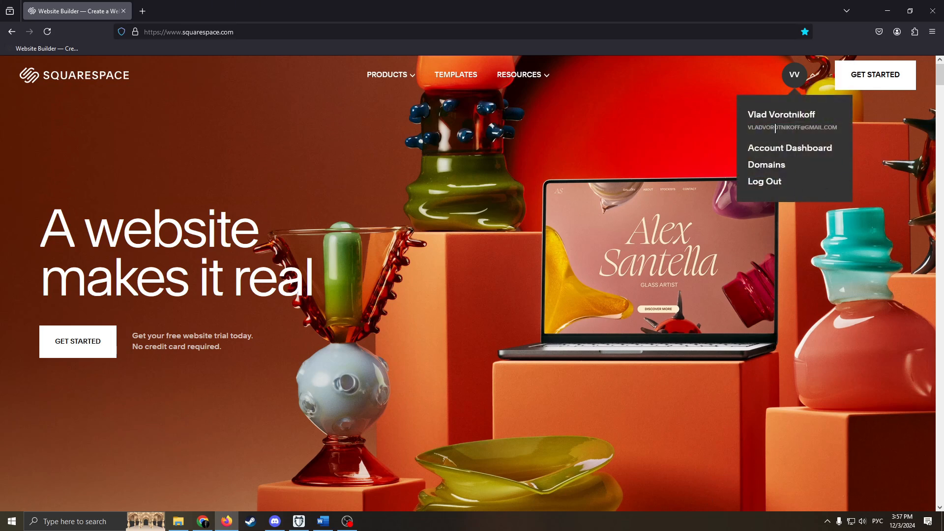
{"action": "left_click", "coordinate": [814, 81]}
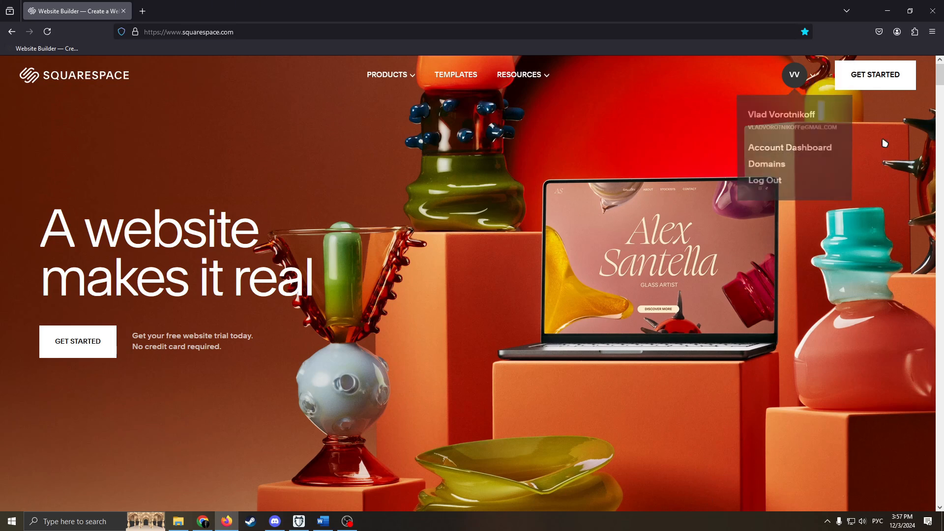
{"action": "left_click", "coordinate": [882, 86]}
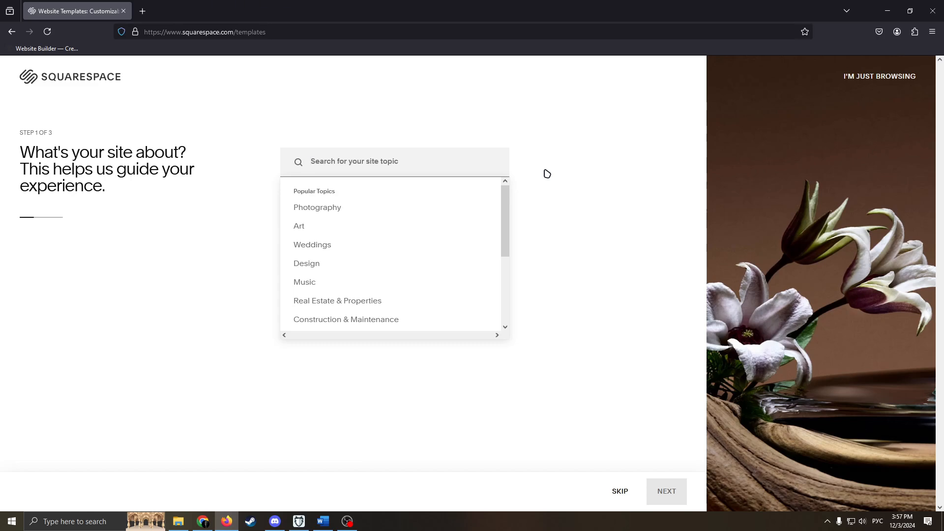
Search the site topics for "Fitness Trainer", choose Fitness Instruction as the topic, and continue to the website goals
{"action": "key", "text": "alt+shift"}
{"action": "type", "text": "asd"}
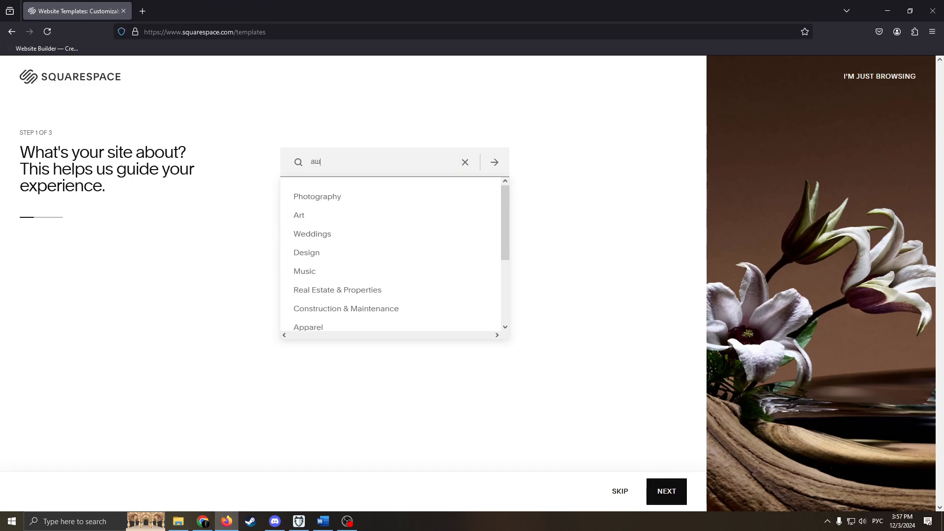
{"action": "key", "text": "BackSpace"}
{"action": "key", "text": "BackSpace"}
{"action": "key", "text": "BackSpace"}
{"action": "type", "text": "Fi"}
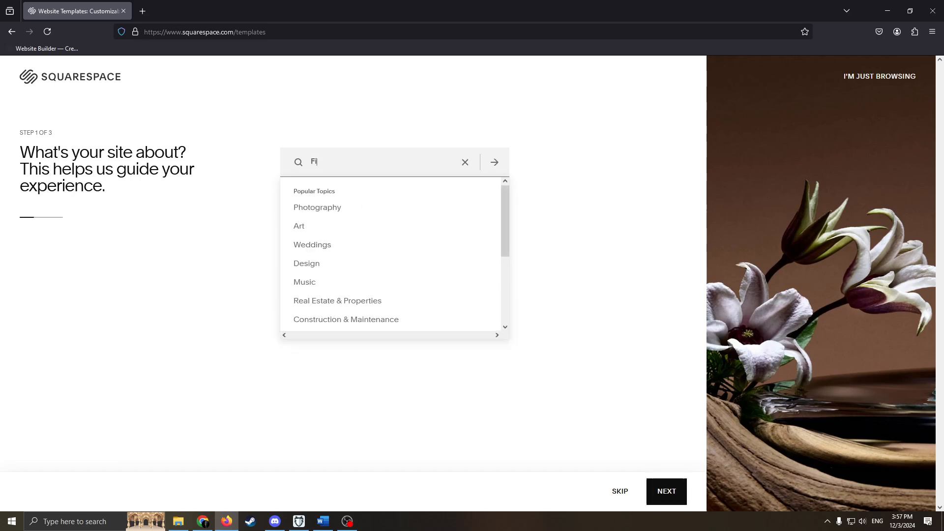
{"action": "type", "text": "tness"}
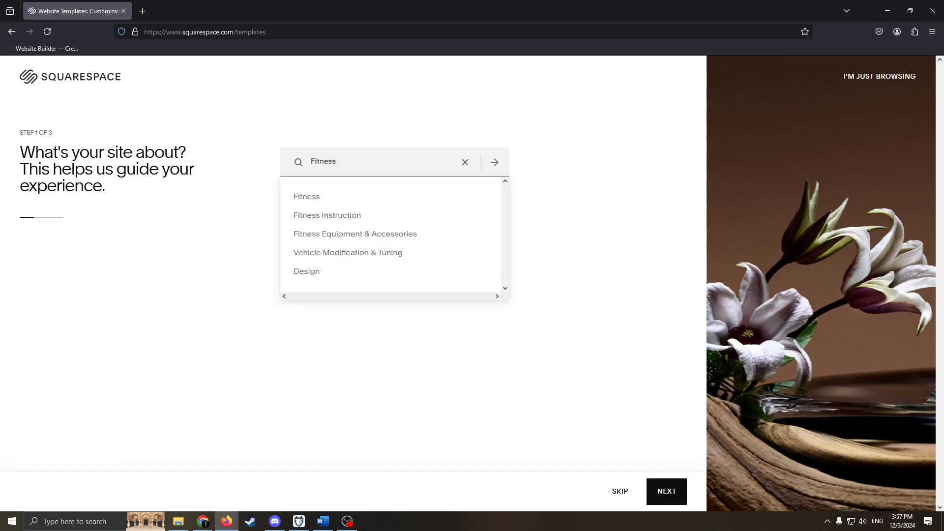
{"action": "type", "text": " Trainer"}
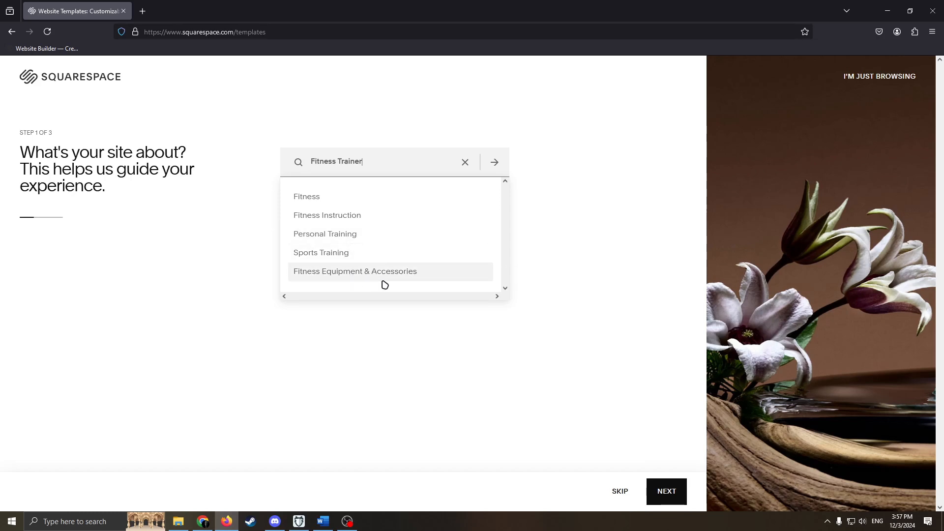
{"action": "left_click", "coordinate": [331, 216]}
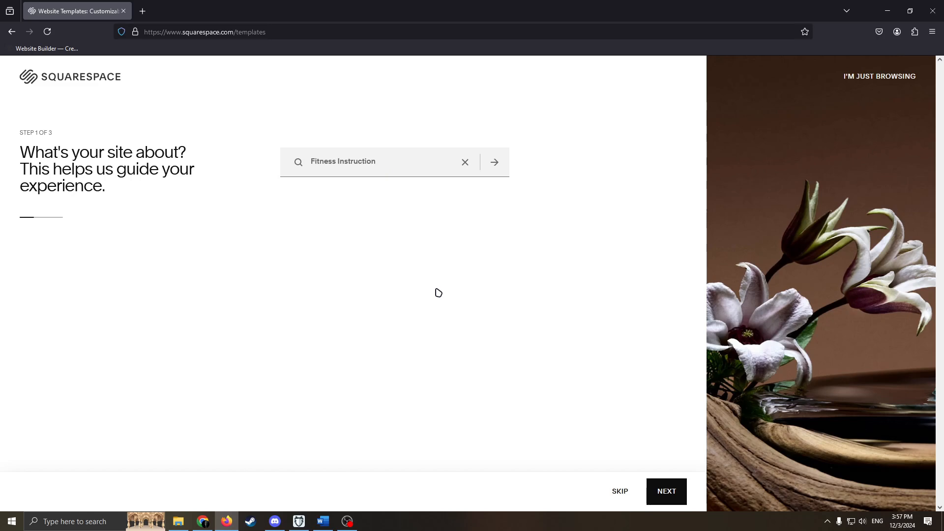
{"action": "left_click", "coordinate": [667, 499]}
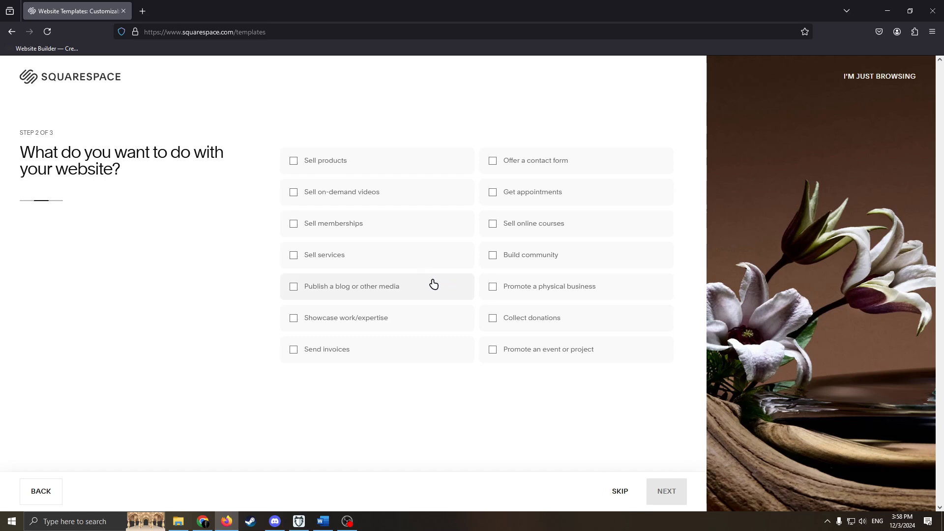
Select Sell services, Publish a blog or other media, Showcase work/expertise and Build community as the website goals, and continue
{"action": "left_click", "coordinate": [293, 254]}
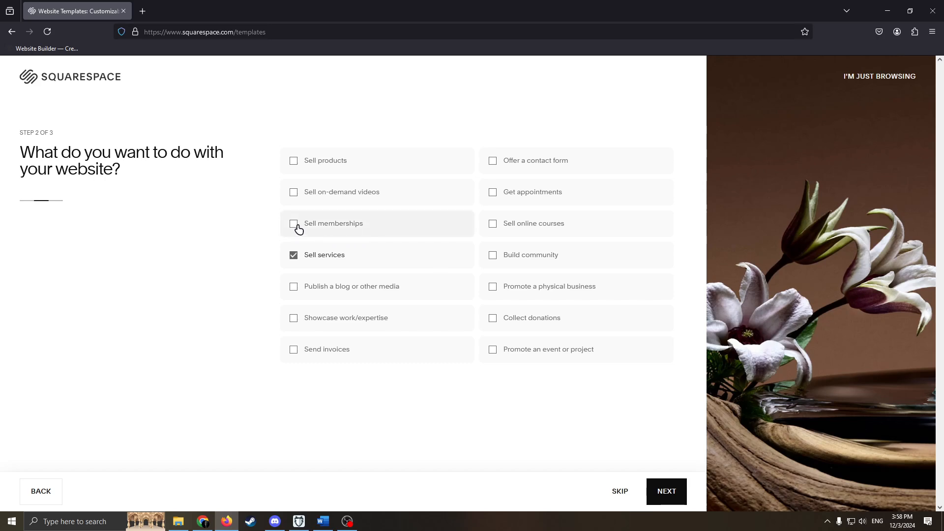
{"action": "left_click", "coordinate": [294, 288]}
{"action": "left_click", "coordinate": [293, 288]}
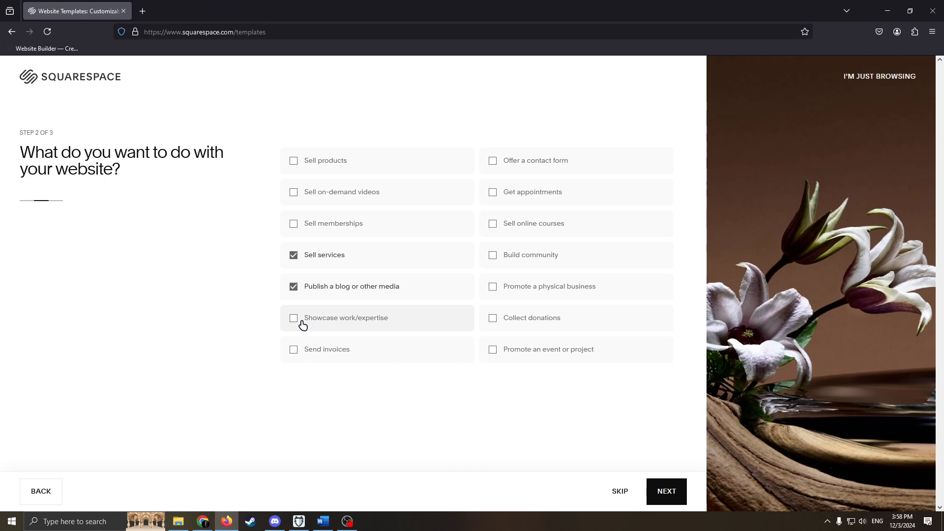
{"action": "left_click", "coordinate": [293, 319]}
{"action": "left_click", "coordinate": [489, 255]}
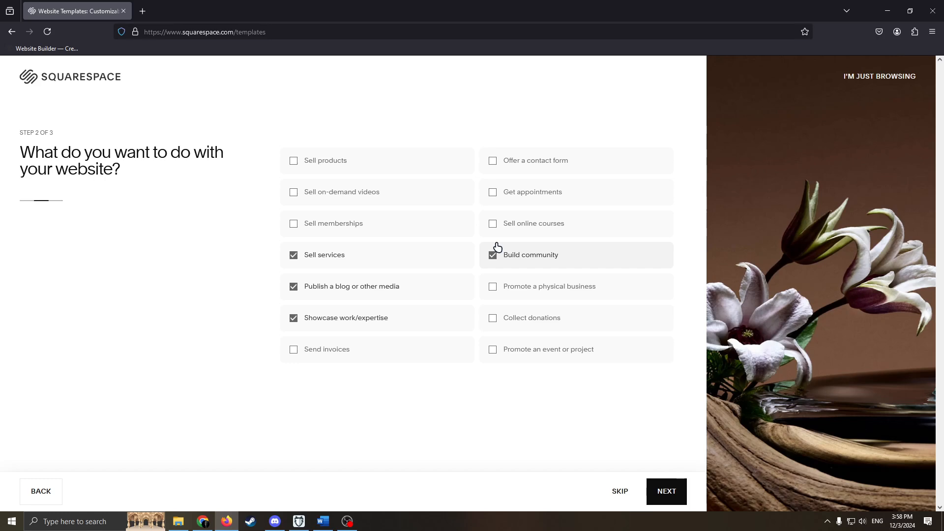
{"action": "left_click", "coordinate": [658, 488]}
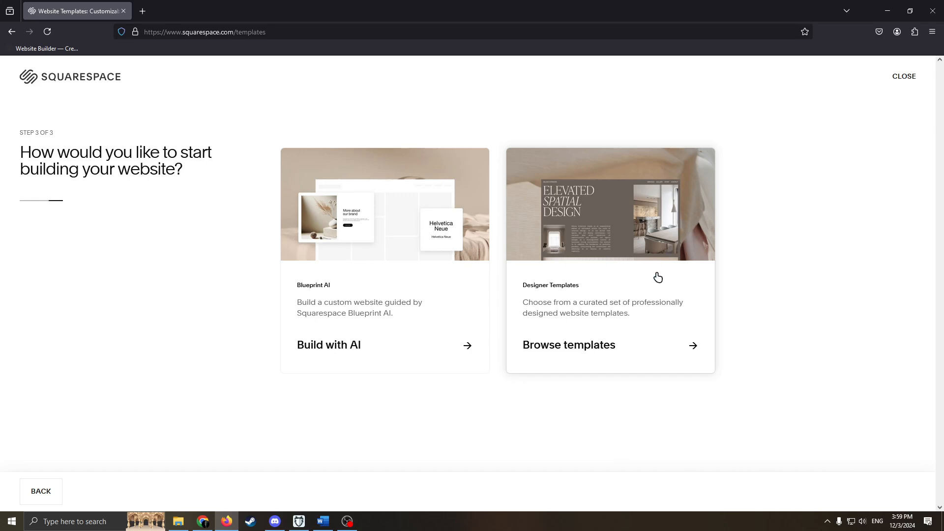
Choose to build the site from the designer templates and look over the first Fitness templates
{"action": "left_click", "coordinate": [633, 317]}
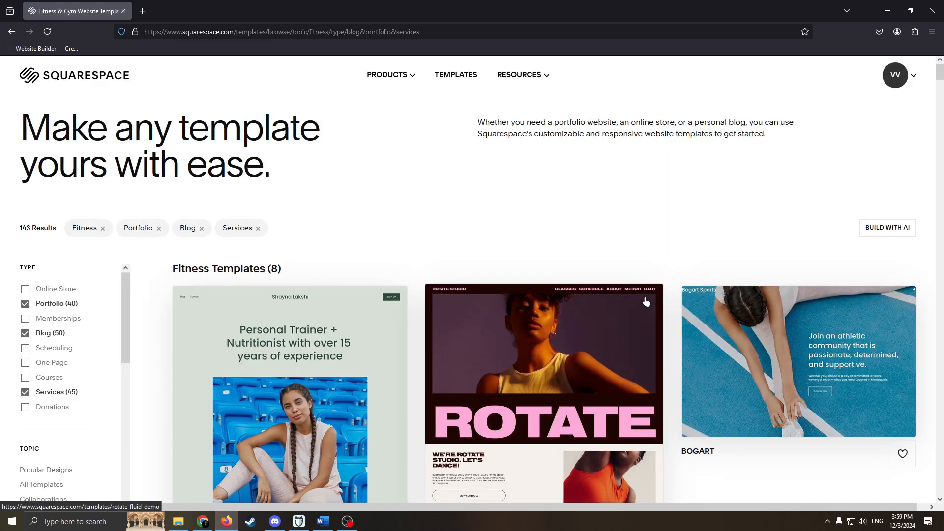
{"action": "scroll", "coordinate": [595, 237], "scroll_direction": "down", "scroll_amount": 7}
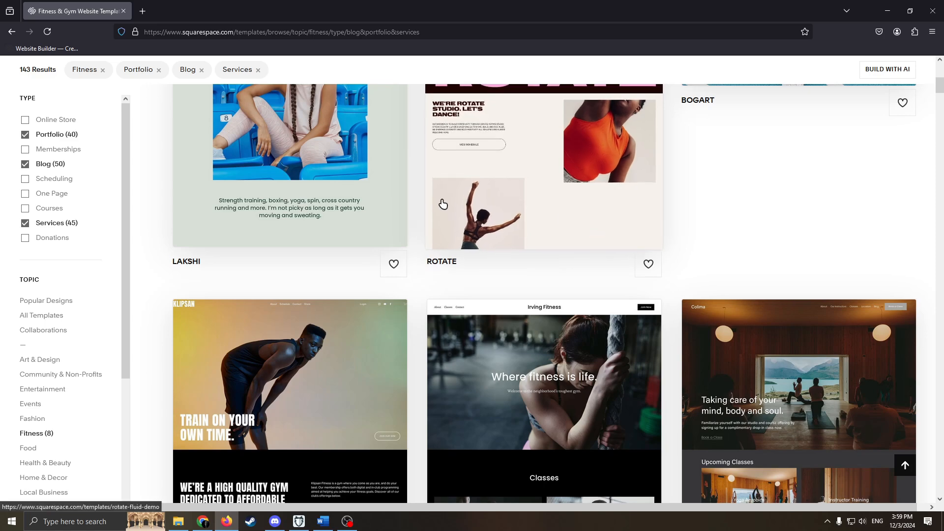
{"action": "scroll", "coordinate": [443, 204], "scroll_direction": "up", "scroll_amount": 5}
{"action": "scroll", "coordinate": [151, 212], "scroll_direction": "up", "scroll_amount": 1}
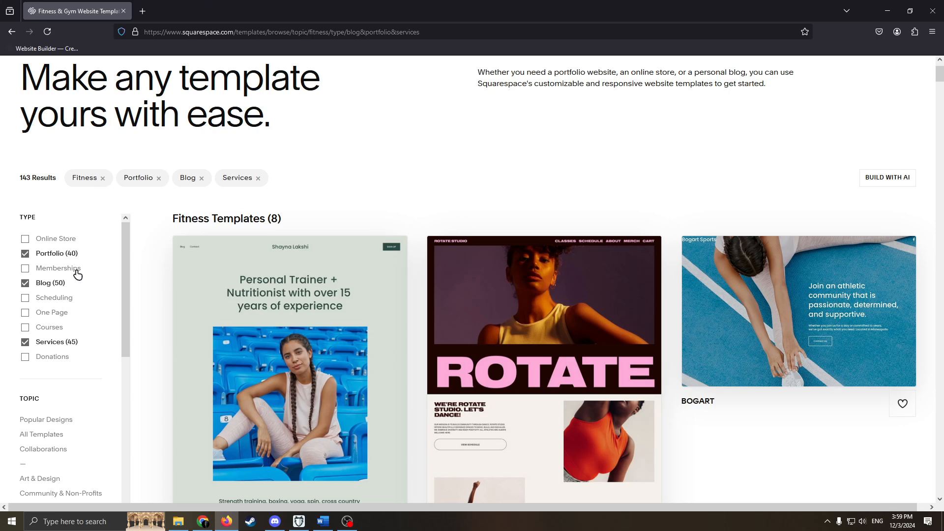
Try the template list without the Blog type filter
{"action": "left_click", "coordinate": [26, 284]}
{"action": "left_click", "coordinate": [25, 283]}
{"action": "left_click", "coordinate": [25, 283]}
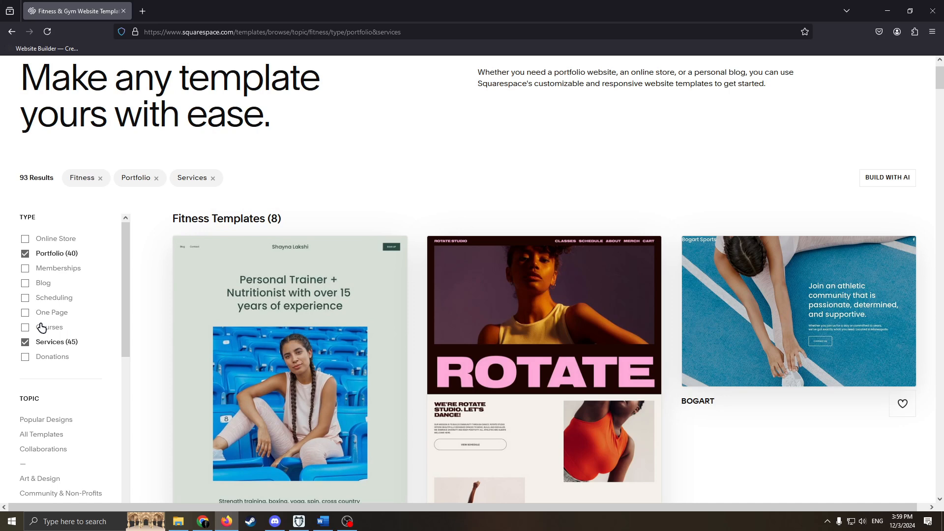
{"action": "left_click", "coordinate": [25, 314]}
{"action": "left_click", "coordinate": [26, 313]}
{"action": "scroll", "coordinate": [86, 307], "scroll_direction": "down", "scroll_amount": 1}
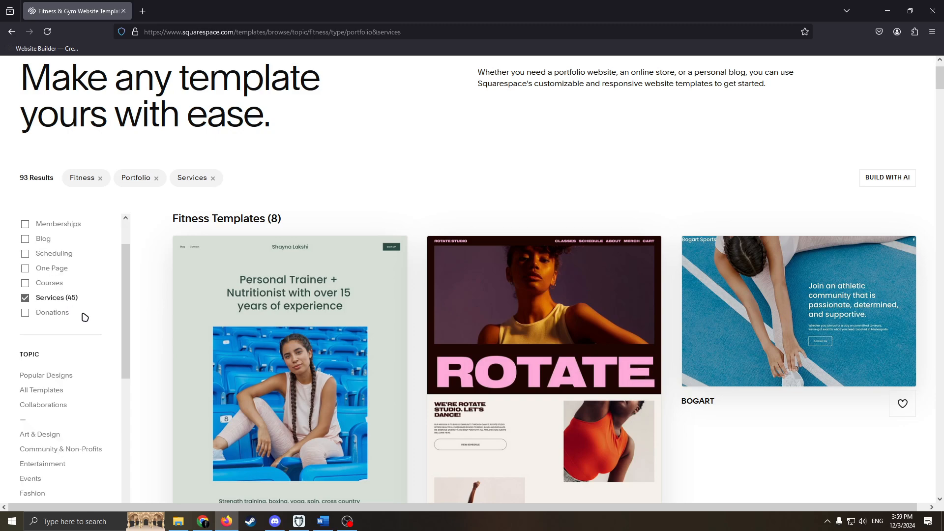
{"action": "scroll", "coordinate": [54, 311], "scroll_direction": "up", "scroll_amount": 1}
{"action": "left_click", "coordinate": [26, 283]}
Look through the Fitness templates and open the Klipsan template
{"action": "scroll", "coordinate": [147, 356], "scroll_direction": "down", "scroll_amount": 4}
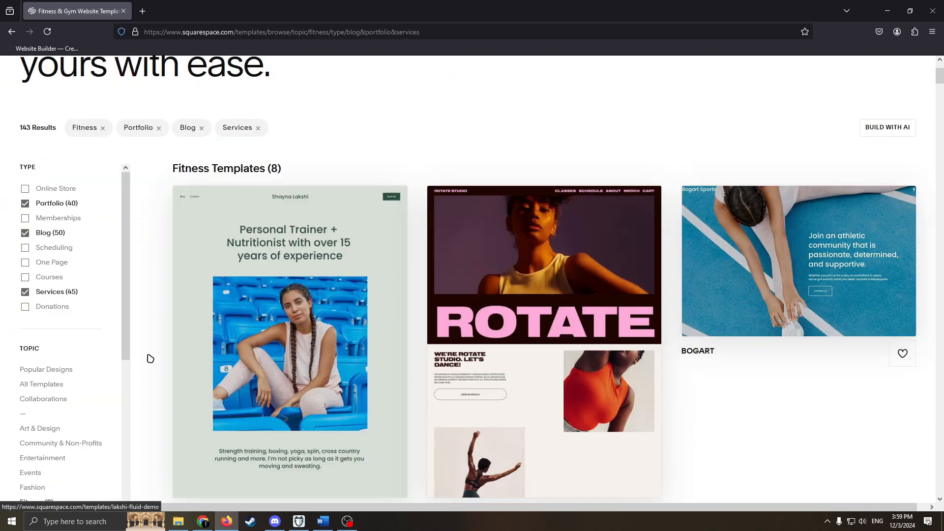
{"action": "scroll", "coordinate": [95, 358], "scroll_direction": "down", "scroll_amount": 3}
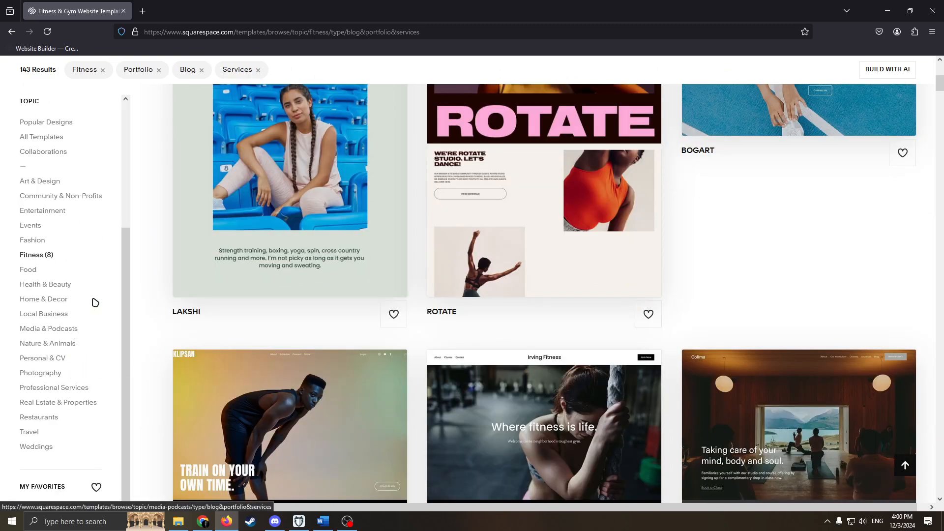
{"action": "scroll", "coordinate": [93, 301], "scroll_direction": "up", "scroll_amount": 6}
{"action": "scroll", "coordinate": [537, 298], "scroll_direction": "down", "scroll_amount": 7}
{"action": "scroll", "coordinate": [611, 265], "scroll_direction": "up", "scroll_amount": 5}
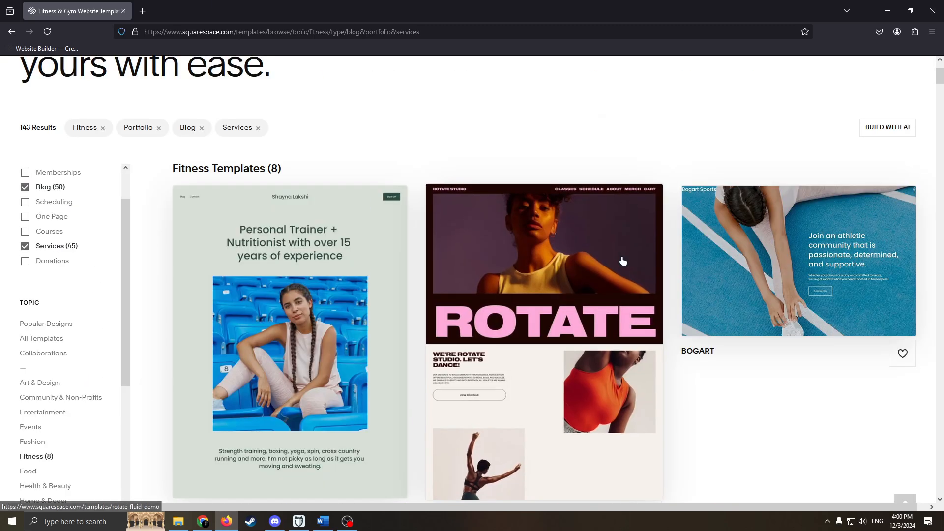
{"action": "scroll", "coordinate": [498, 277], "scroll_direction": "down", "scroll_amount": 2}
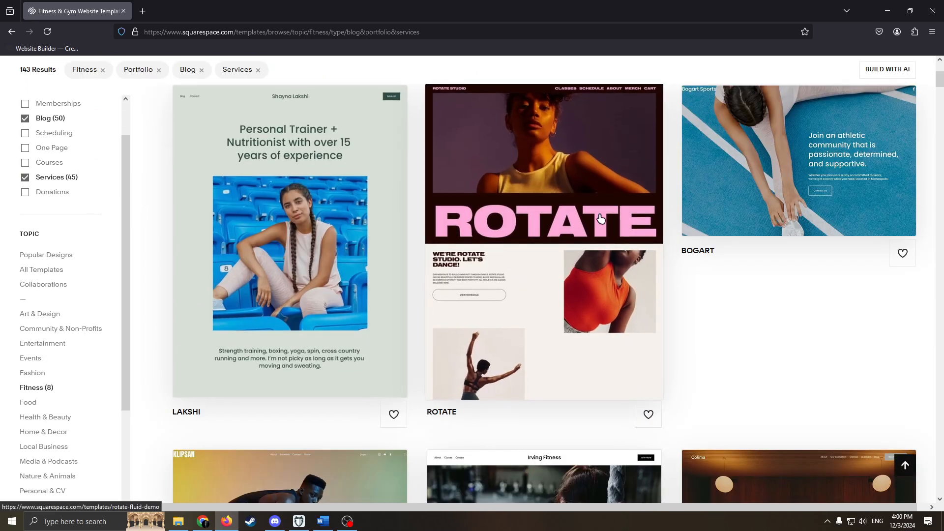
{"action": "scroll", "coordinate": [317, 240], "scroll_direction": "up", "scroll_amount": 1}
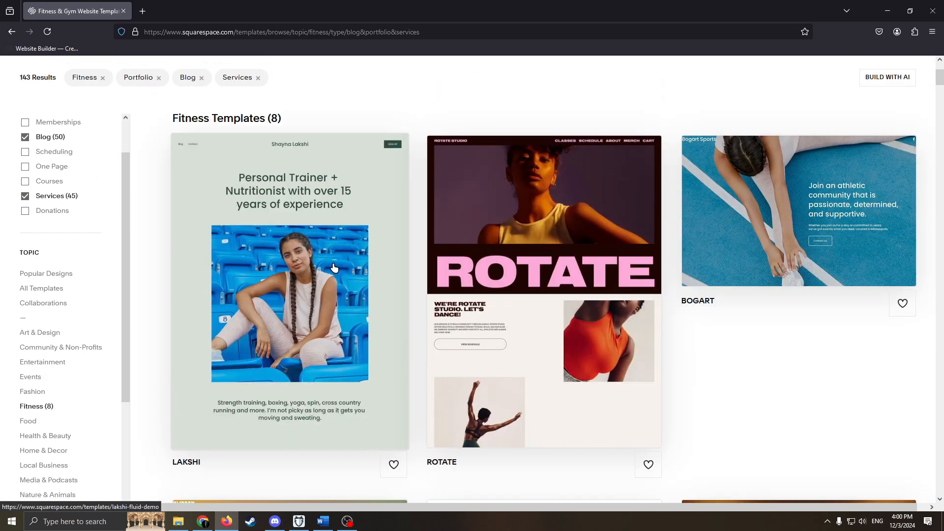
{"action": "scroll", "coordinate": [405, 265], "scroll_direction": "down", "scroll_amount": 8}
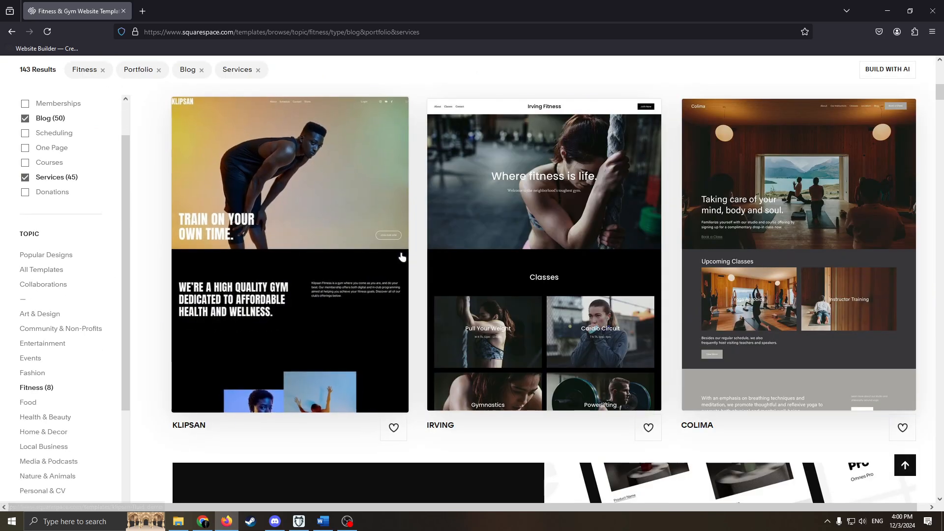
{"action": "scroll", "coordinate": [364, 258], "scroll_direction": "down", "scroll_amount": 1}
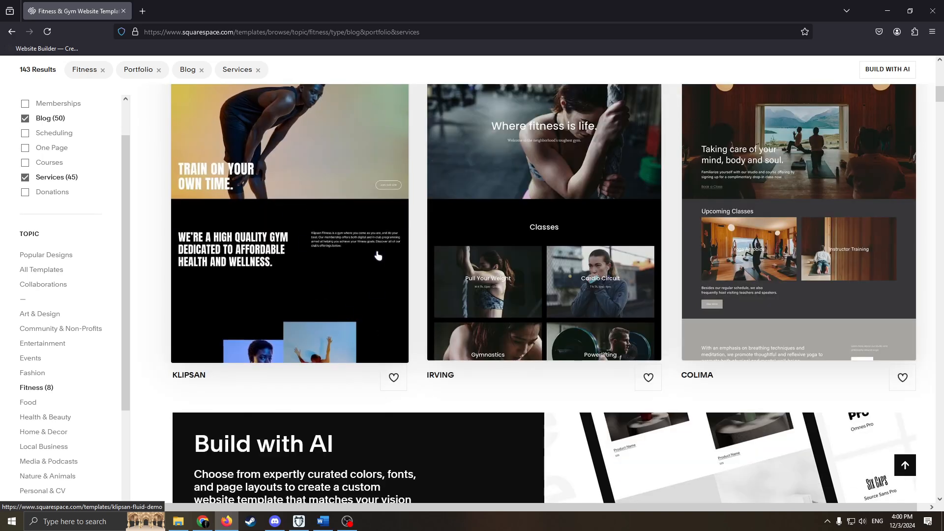
{"action": "scroll", "coordinate": [344, 266], "scroll_direction": "up", "scroll_amount": 2}
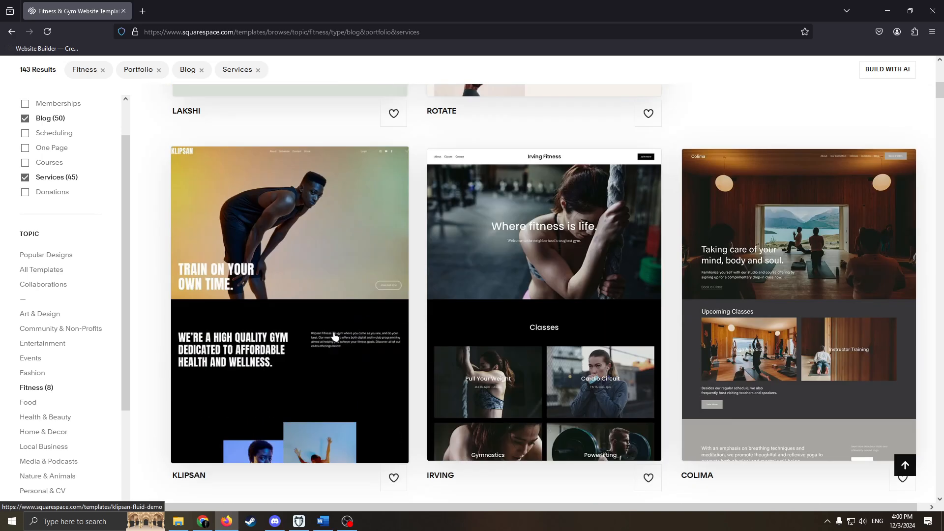
{"action": "left_click", "coordinate": [316, 274]}
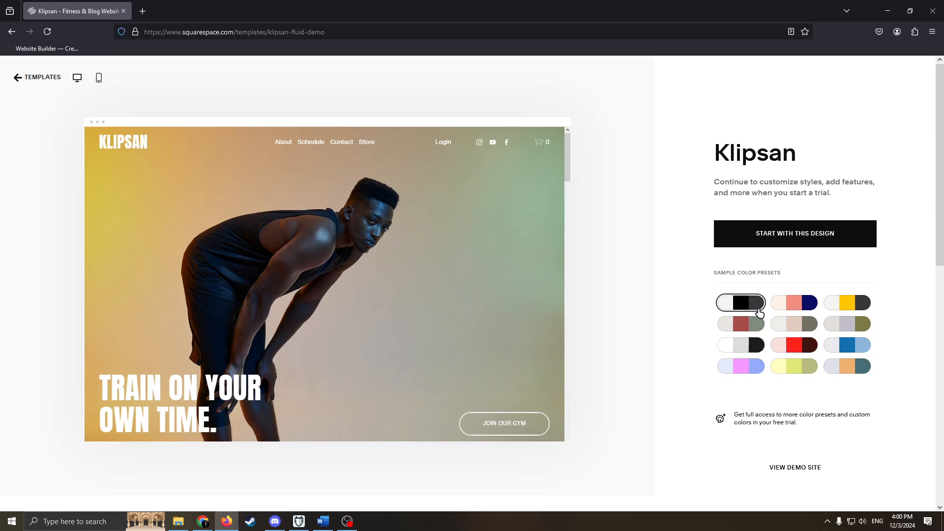
Examine the Klipsan homepage preview from its banner down to the gym introduction and overlapping photos
{"action": "scroll", "coordinate": [415, 308], "scroll_direction": "down", "scroll_amount": 5}
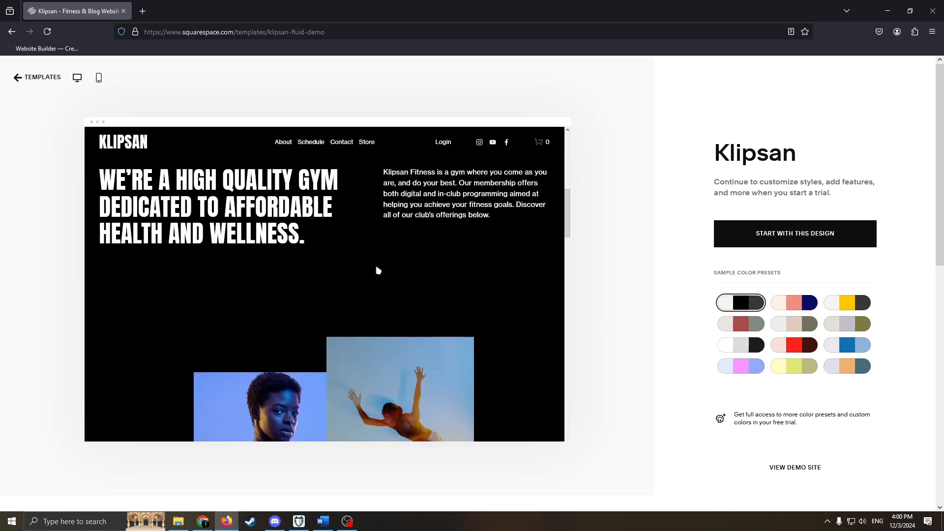
{"action": "scroll", "coordinate": [388, 266], "scroll_direction": "down", "scroll_amount": 2}
{"action": "scroll", "coordinate": [415, 253], "scroll_direction": "up", "scroll_amount": 3}
{"action": "scroll", "coordinate": [418, 252], "scroll_direction": "down", "scroll_amount": 5}
{"action": "scroll", "coordinate": [419, 250], "scroll_direction": "up", "scroll_amount": 2}
{"action": "scroll", "coordinate": [409, 268], "scroll_direction": "down", "scroll_amount": 3}
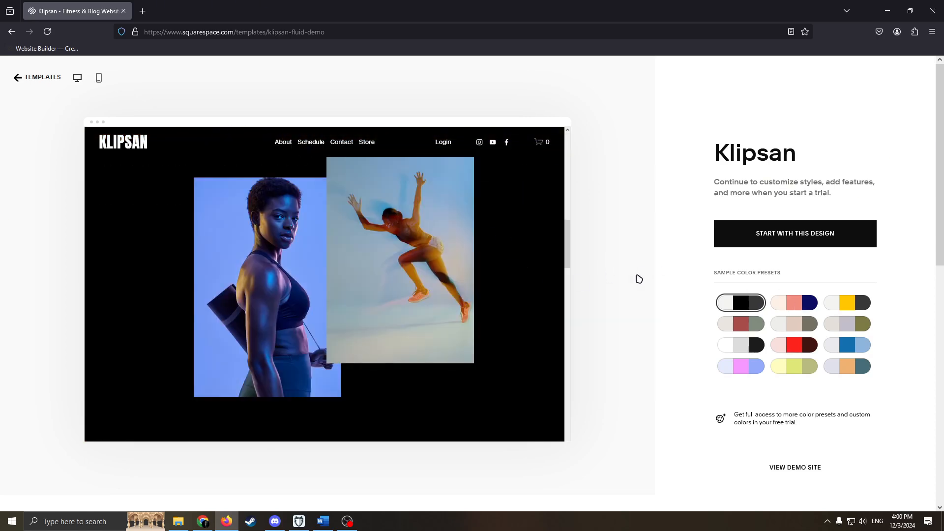
{"action": "scroll", "coordinate": [467, 253], "scroll_direction": "up", "scroll_amount": 8}
{"action": "scroll", "coordinate": [499, 276], "scroll_direction": "down", "scroll_amount": 5}
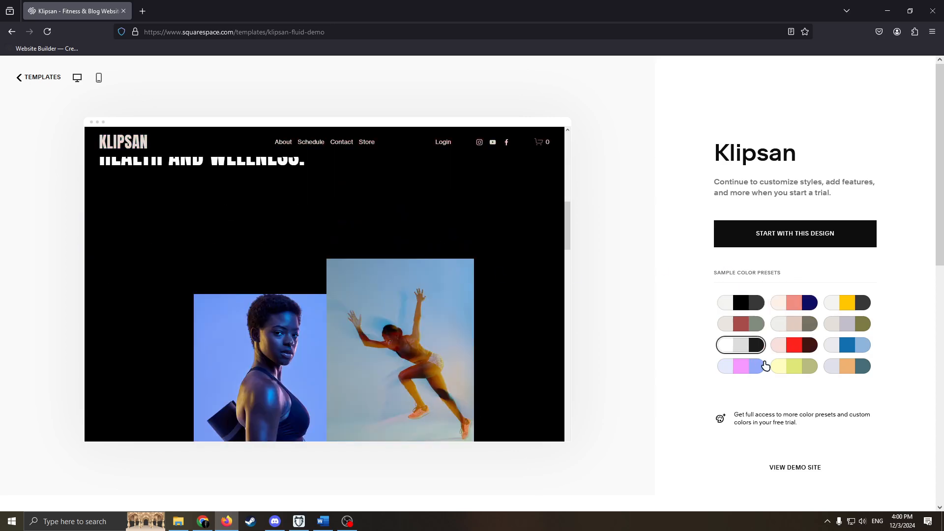
Try several sample color presets on the Klipsan preview, including the blue and yellow ones
{"action": "left_click", "coordinate": [742, 366]}
{"action": "left_click", "coordinate": [792, 345]}
{"action": "left_click", "coordinate": [846, 366]}
{"action": "left_click", "coordinate": [847, 344]}
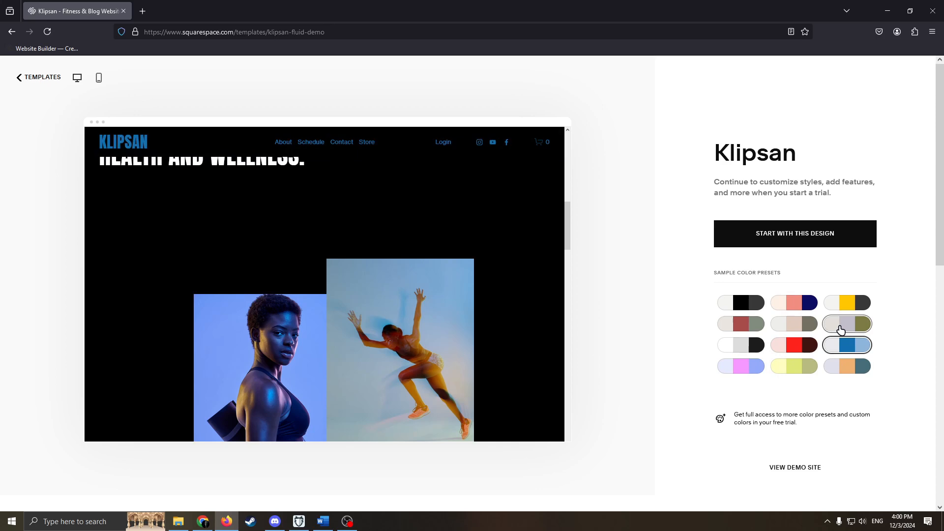
{"action": "left_click", "coordinate": [792, 325]}
{"action": "left_click", "coordinate": [742, 324]}
{"action": "left_click", "coordinate": [794, 302]}
{"action": "left_click", "coordinate": [846, 302]}
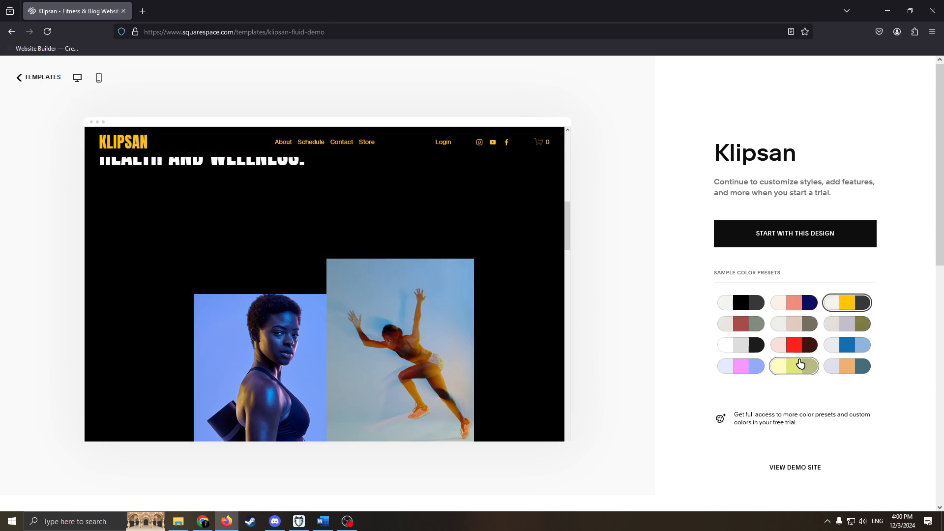
Apply the lavender, pink and light blue color preset to Klipsan and start a site with this design
{"action": "left_click", "coordinate": [757, 367]}
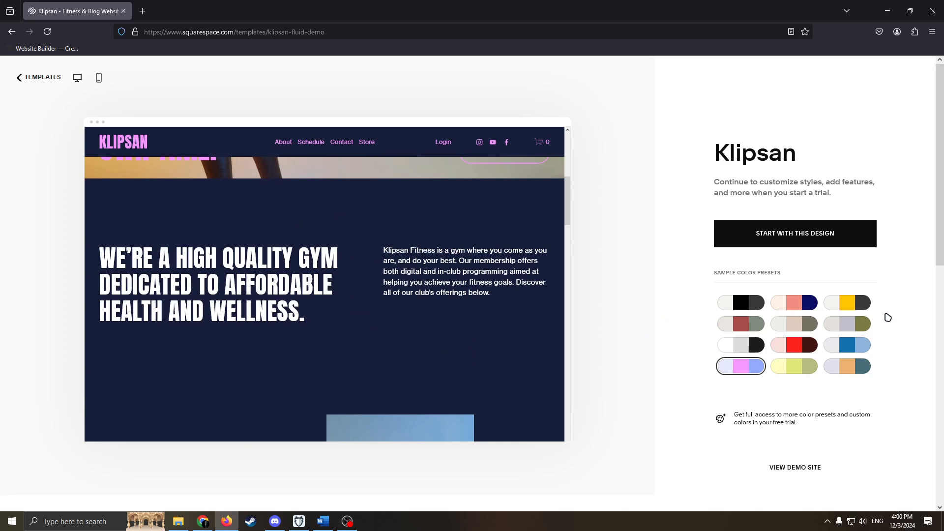
{"action": "left_click", "coordinate": [786, 235]}
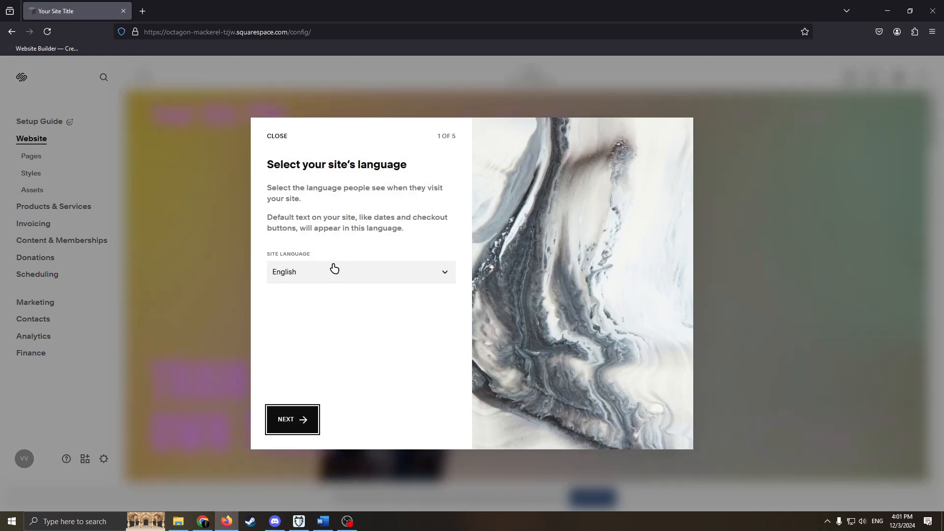
Review the available site languages, keep English selected and continue with the site setup
{"action": "left_click", "coordinate": [311, 276]}
{"action": "left_click", "coordinate": [313, 275]}
{"action": "left_click", "coordinate": [347, 280]}
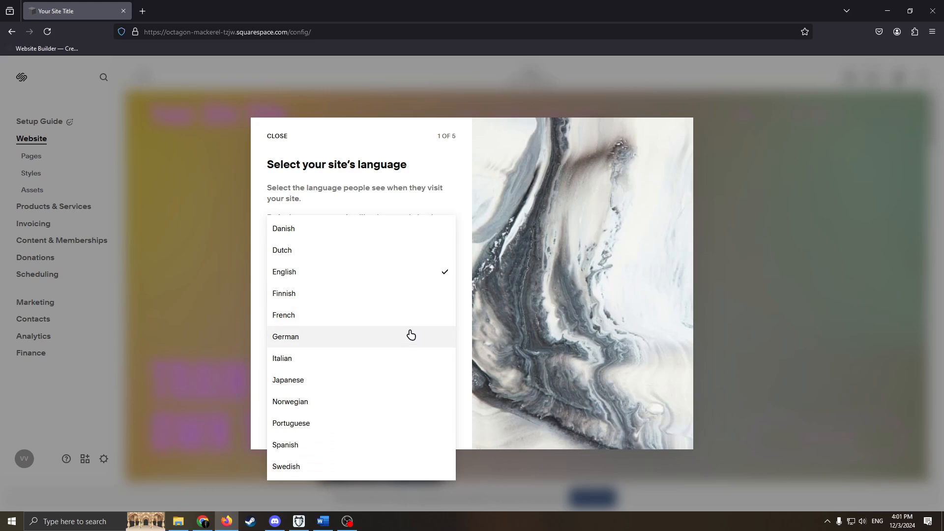
{"action": "left_click", "coordinate": [511, 274]}
{"action": "left_click", "coordinate": [358, 275]}
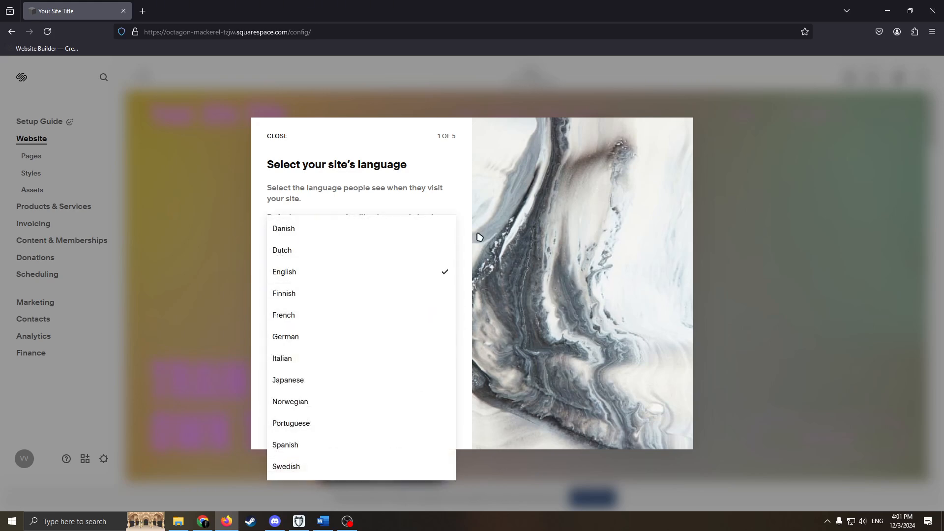
{"action": "left_click", "coordinate": [415, 198]}
{"action": "left_click", "coordinate": [371, 279]}
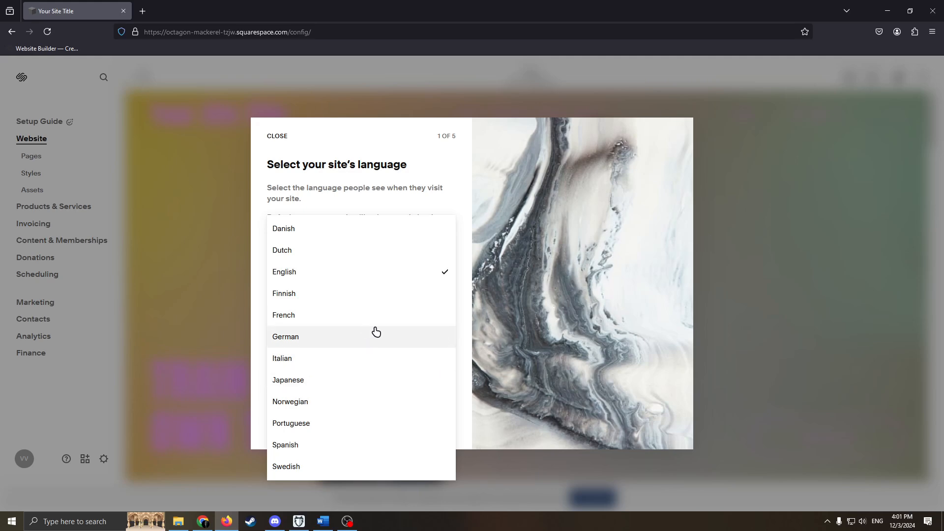
{"action": "left_click", "coordinate": [501, 279]}
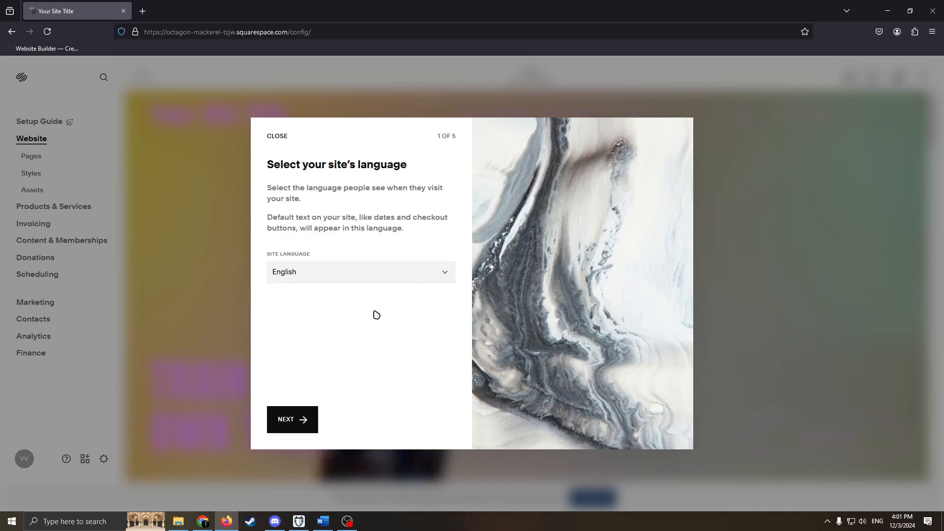
{"action": "left_click", "coordinate": [314, 419]}
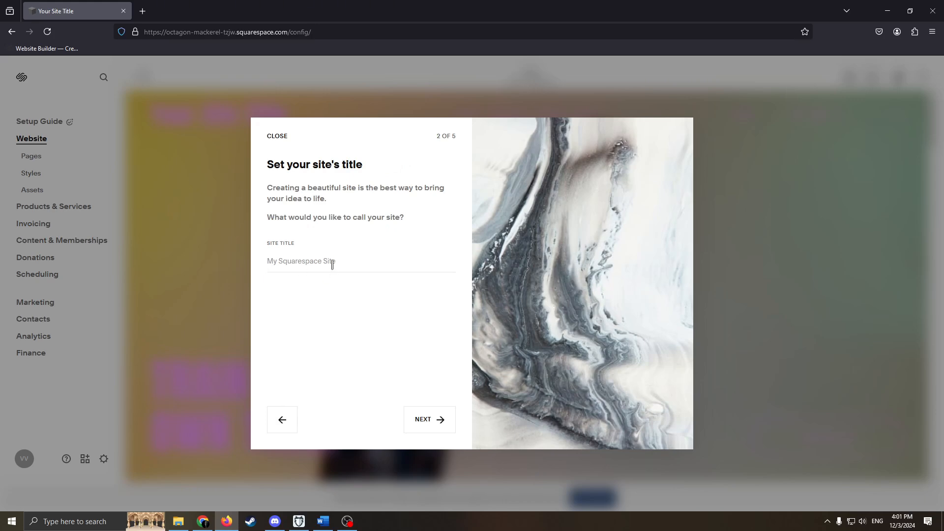
Set the site title to the trainer's first name followed by "The Trainer" and complete the remaining setup introduction
{"action": "left_click", "coordinate": [292, 261]}
{"action": "type", "text": "Vlad The Trainer"}
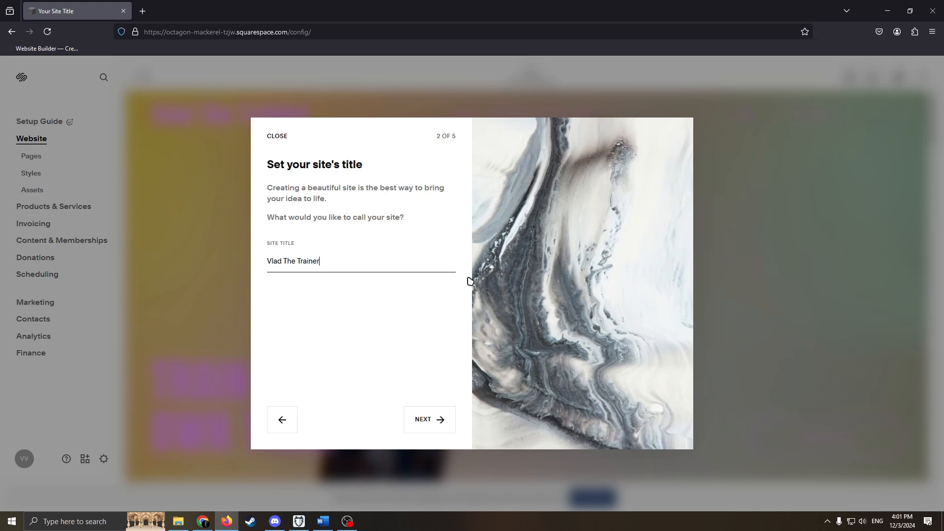
{"action": "left_click", "coordinate": [436, 423]}
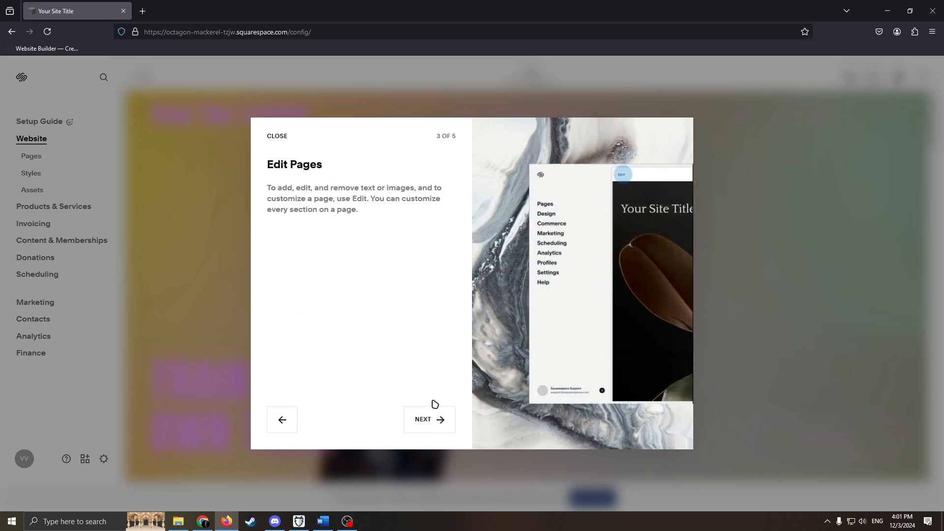
{"action": "left_click", "coordinate": [424, 413]}
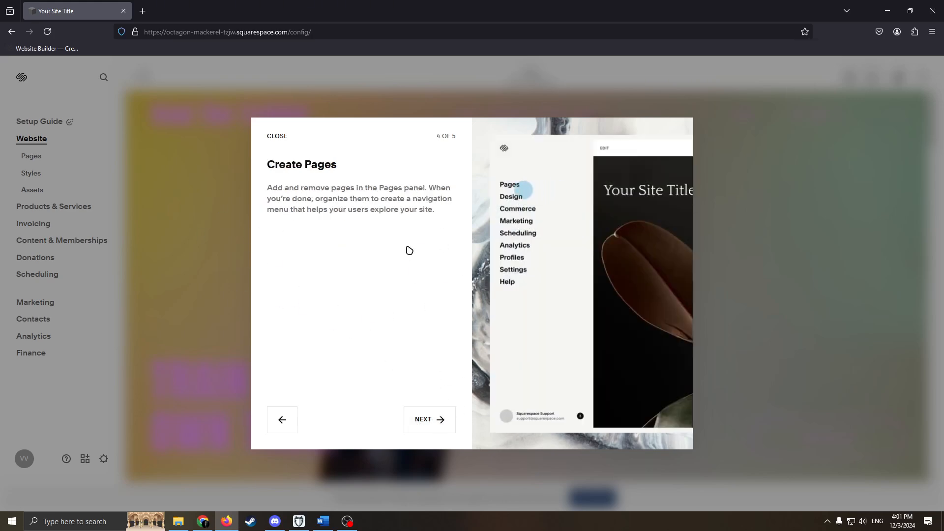
{"action": "left_click", "coordinate": [443, 426]}
{"action": "left_click", "coordinate": [437, 418]}
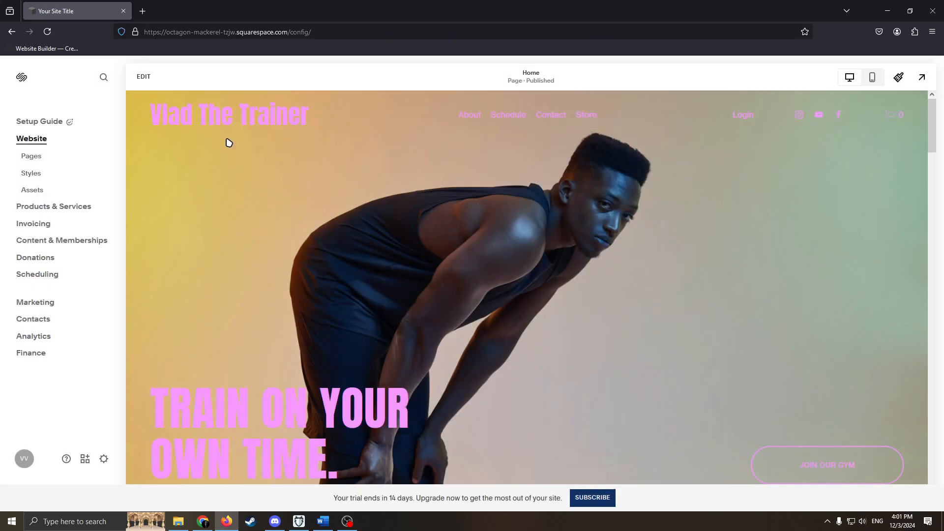
Open the site's Analytics, postpone its introduction and look at the traffic overview
{"action": "left_click", "coordinate": [241, 156]}
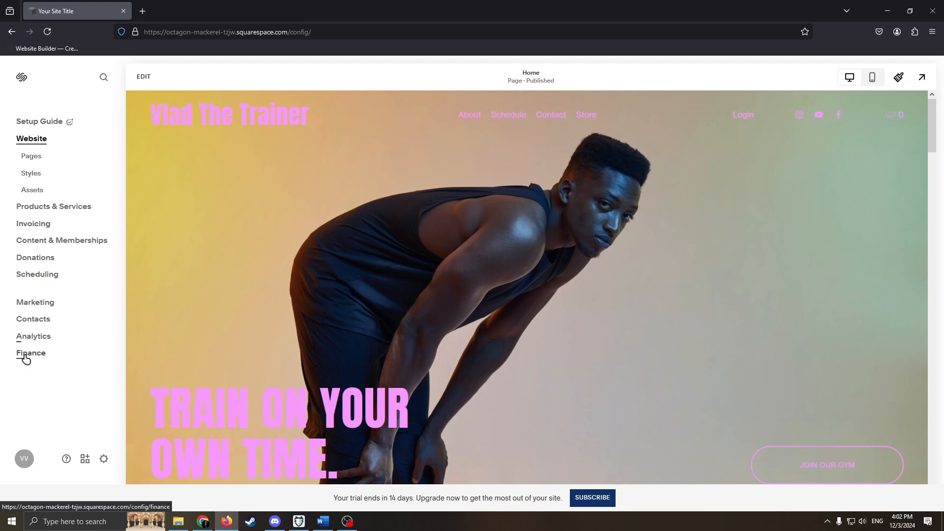
{"action": "left_click", "coordinate": [33, 337]}
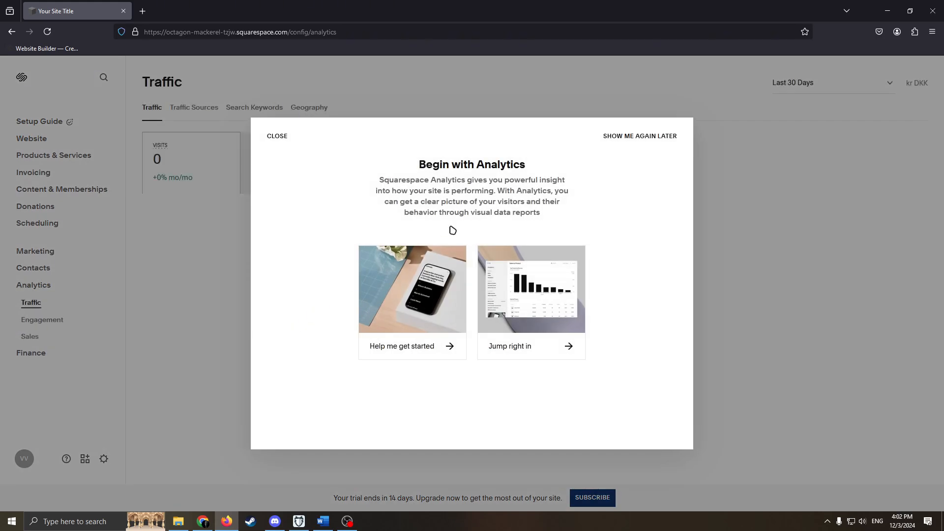
{"action": "left_click", "coordinate": [639, 137]}
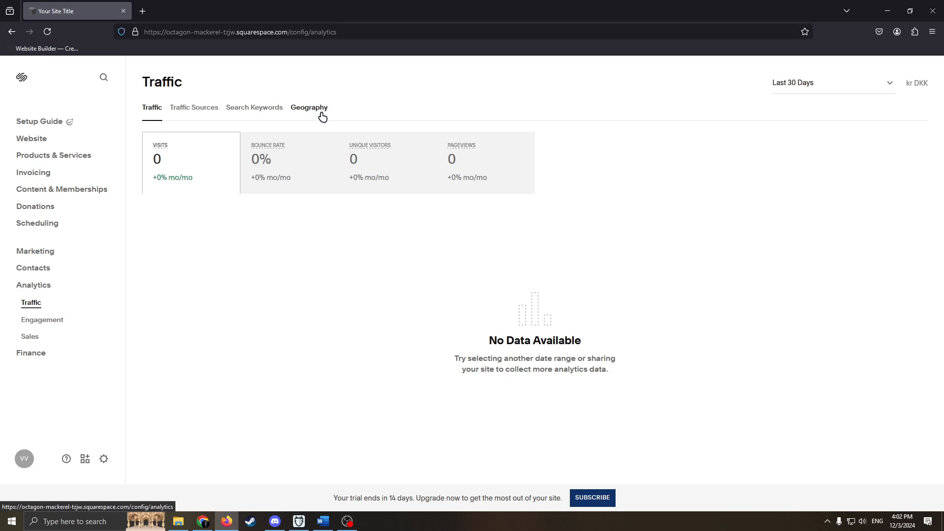
Open the website's page list and look through its pages and the page types available for the main navigation
{"action": "left_click", "coordinate": [44, 140]}
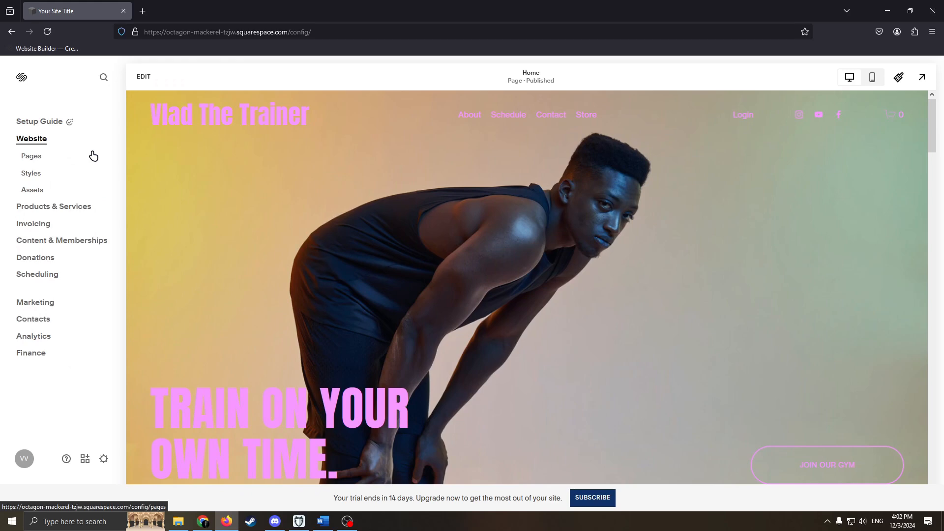
{"action": "left_click", "coordinate": [31, 156]}
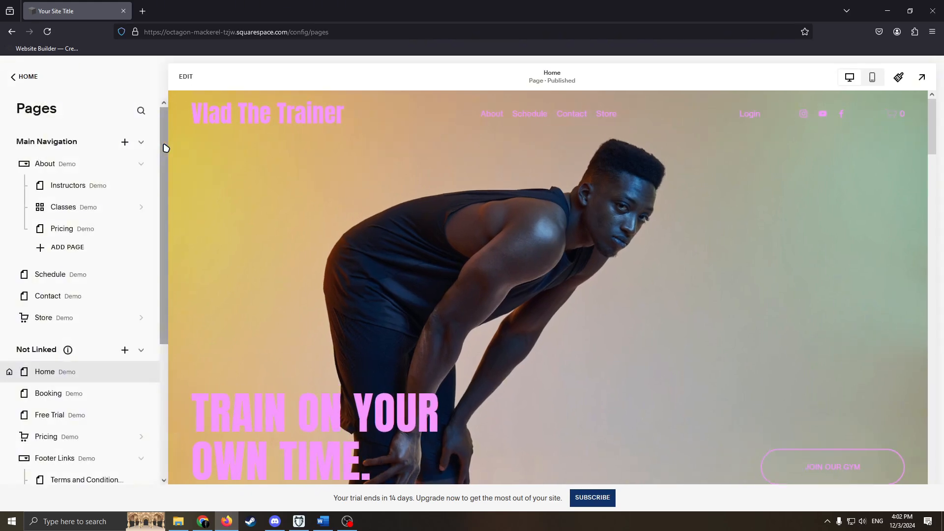
{"action": "scroll", "coordinate": [95, 231], "scroll_direction": "down", "scroll_amount": 2}
{"action": "scroll", "coordinate": [116, 259], "scroll_direction": "up", "scroll_amount": 2}
{"action": "scroll", "coordinate": [116, 268], "scroll_direction": "down", "scroll_amount": 4}
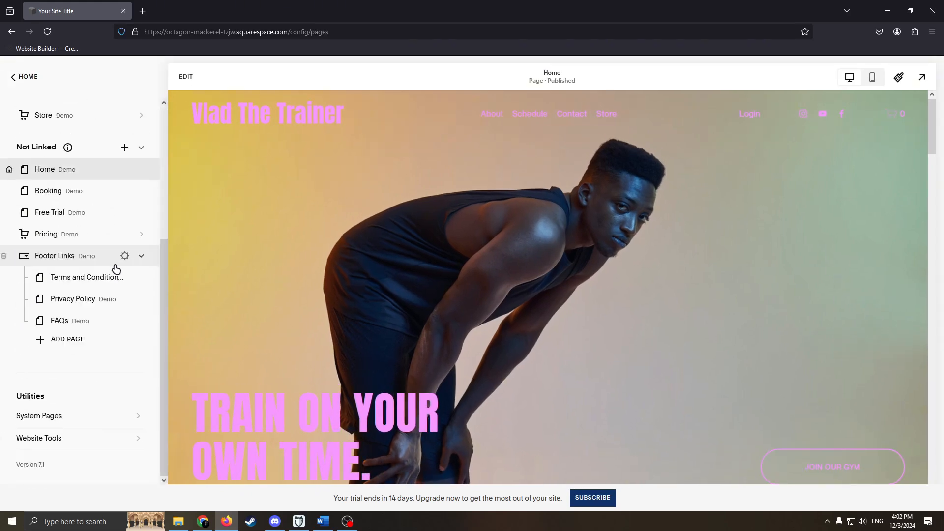
{"action": "scroll", "coordinate": [119, 254], "scroll_direction": "up", "scroll_amount": 4}
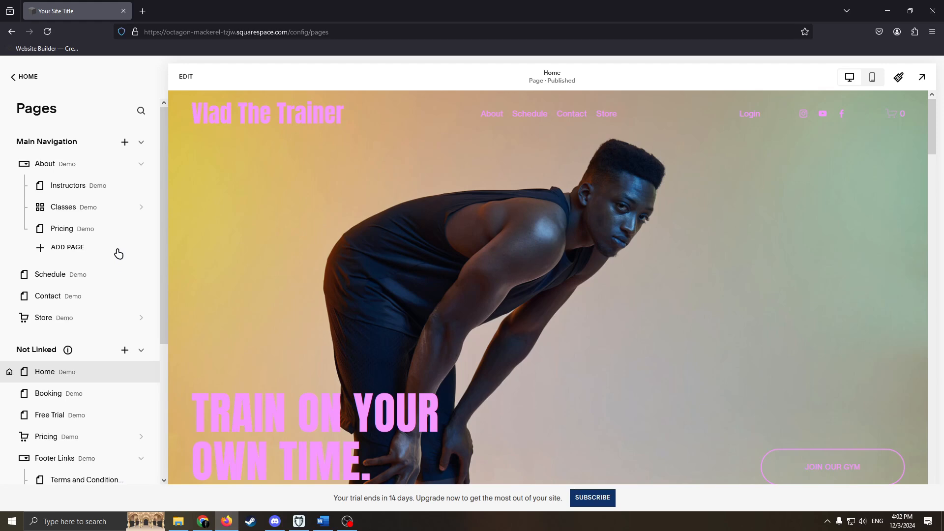
{"action": "left_click", "coordinate": [119, 144]}
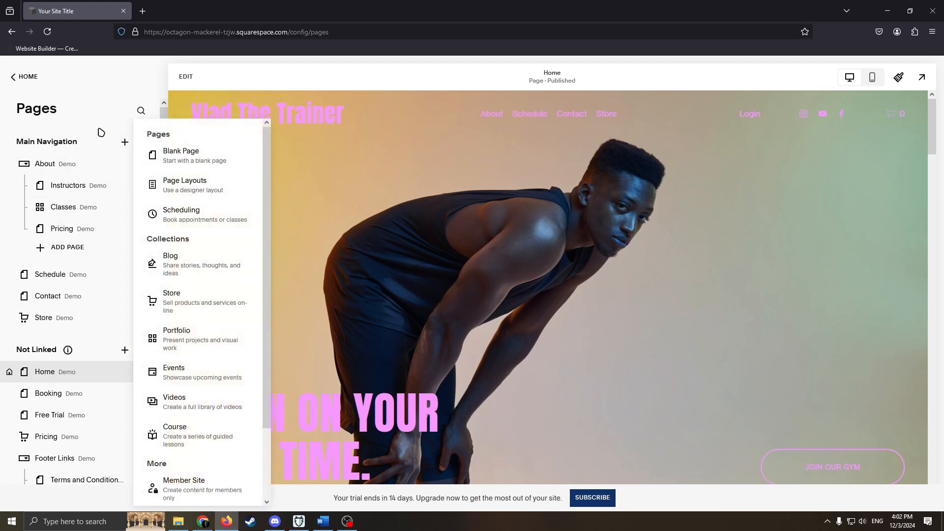
{"action": "key", "text": "Escape"}
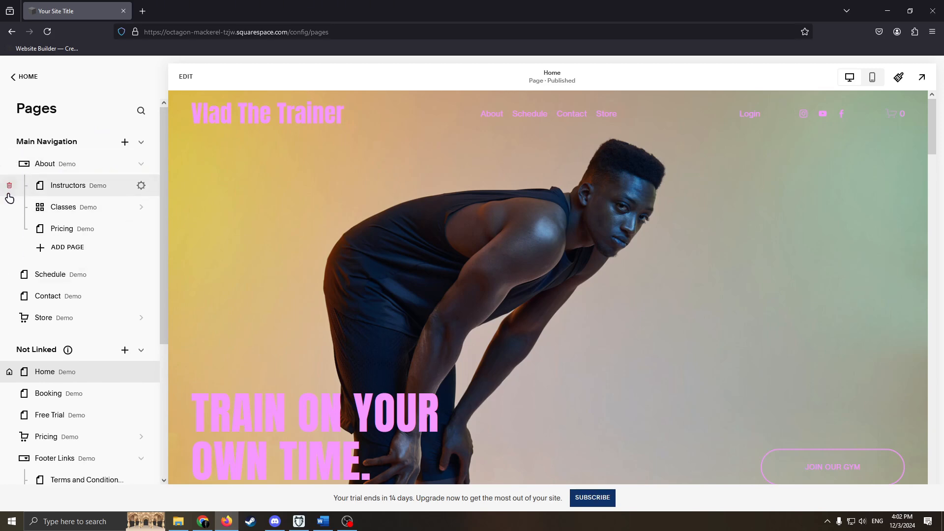
Try deleting the Instructors page and moving the Contact page within the main navigation
{"action": "left_click", "coordinate": [9, 186]}
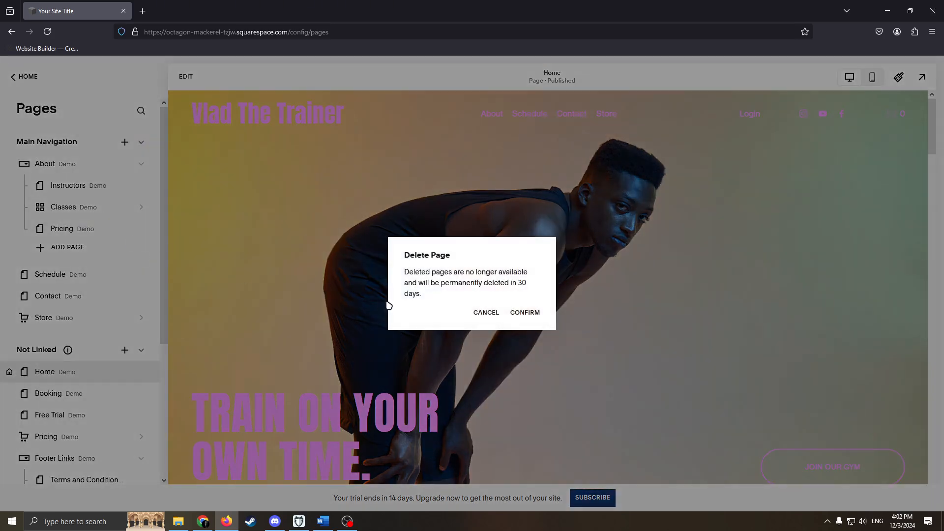
{"action": "left_click", "coordinate": [480, 315]}
{"action": "scroll", "coordinate": [22, 192], "scroll_direction": "down", "scroll_amount": 1}
{"action": "scroll", "coordinate": [89, 276], "scroll_direction": "down", "scroll_amount": 1}
{"action": "scroll", "coordinate": [98, 261], "scroll_direction": "up", "scroll_amount": 1}
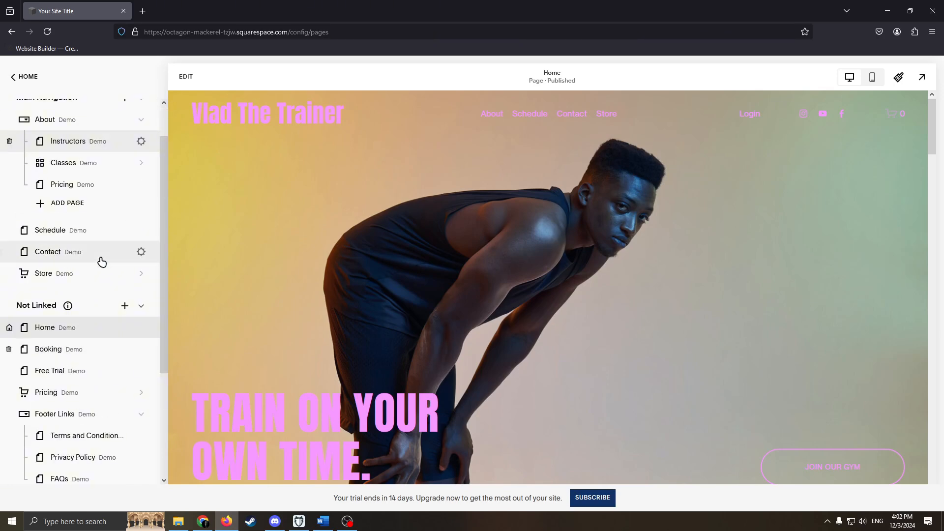
{"action": "scroll", "coordinate": [91, 254], "scroll_direction": "up", "scroll_amount": 1}
{"action": "mouse_move", "coordinate": [93, 297]}
{"action": "left_mouse_down"}
{"action": "mouse_move", "coordinate": [97, 222]}
{"action": "mouse_move", "coordinate": [108, 275]}
{"action": "mouse_move", "coordinate": [91, 306]}
{"action": "left_mouse_up"}
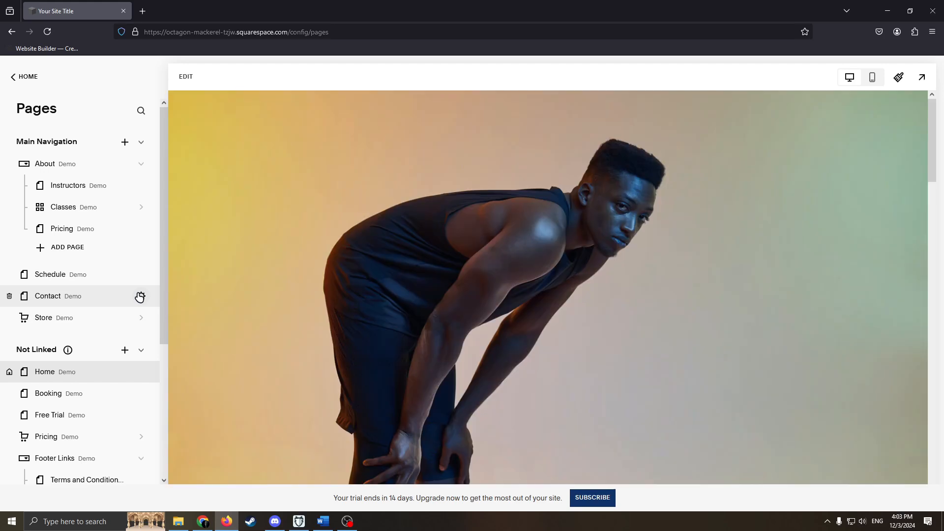
{"action": "scroll", "coordinate": [109, 259], "scroll_direction": "down", "scroll_amount": 5}
{"action": "scroll", "coordinate": [100, 371], "scroll_direction": "up", "scroll_amount": 5}
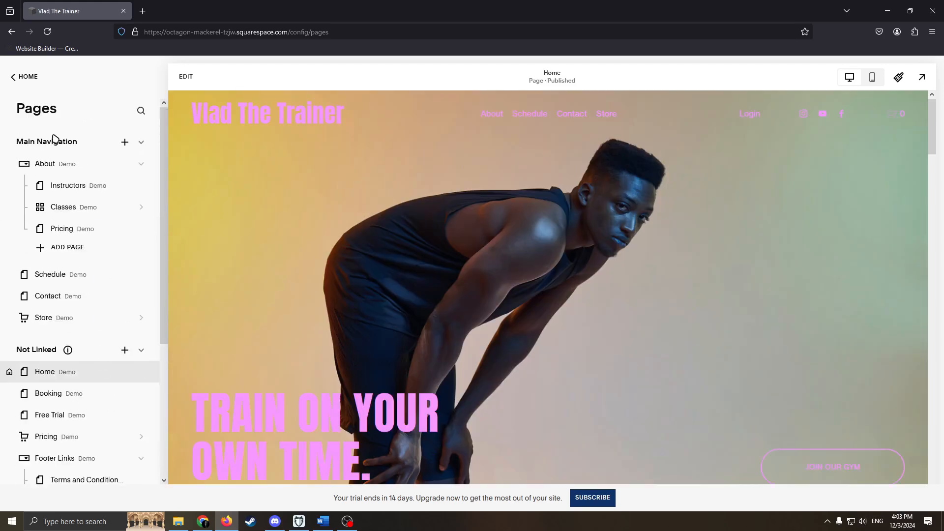
Open the palette editor in the site styles and change the pink color to light turquoise, HSL 175, 100, 80
{"action": "left_click", "coordinate": [13, 76]}
{"action": "left_click", "coordinate": [31, 175]}
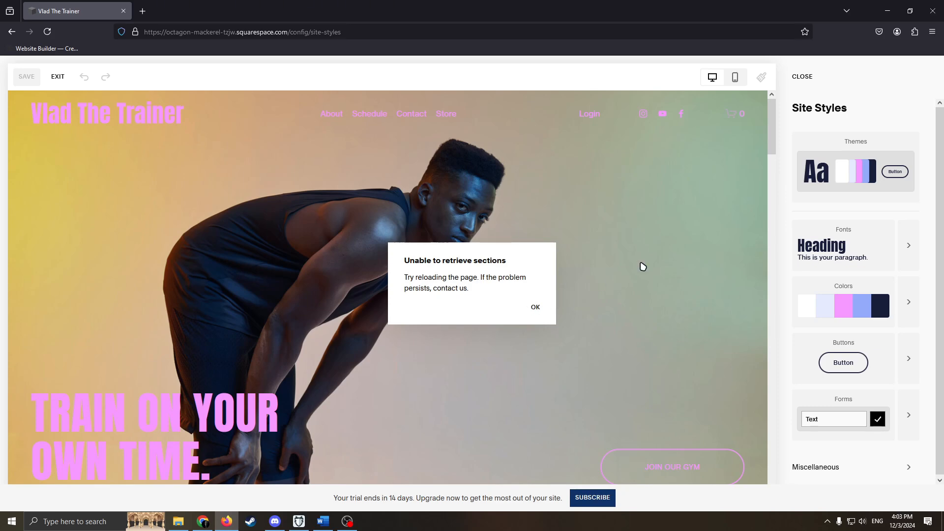
{"action": "left_click", "coordinate": [534, 310]}
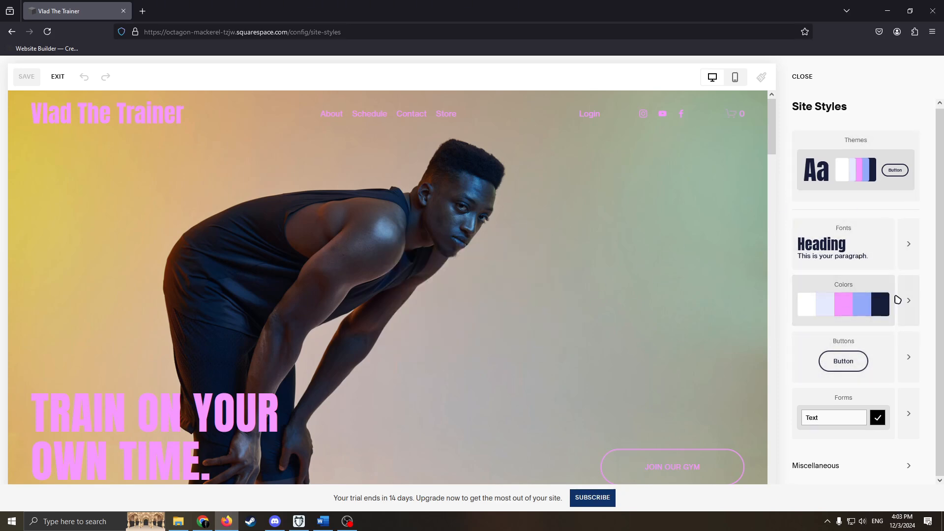
{"action": "left_click", "coordinate": [845, 311]}
{"action": "left_click", "coordinate": [906, 300]}
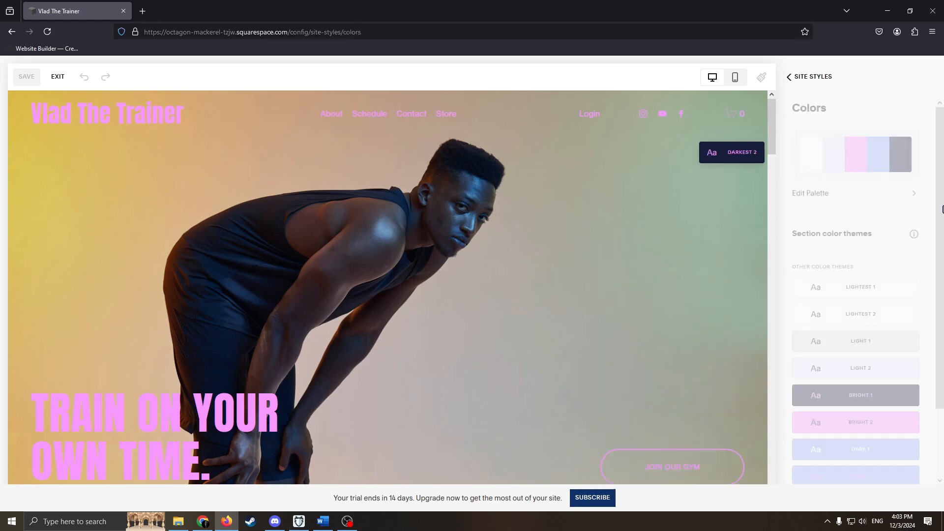
{"action": "left_click", "coordinate": [856, 164]}
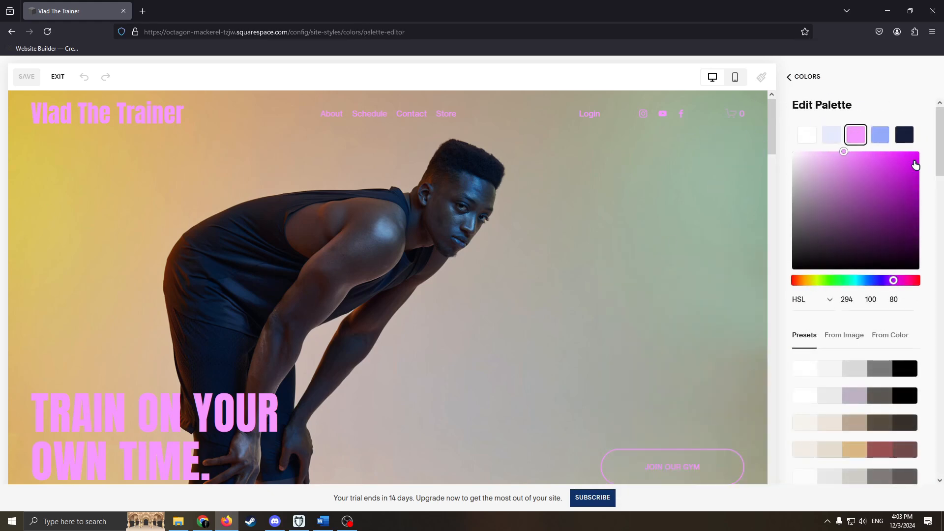
{"action": "mouse_move", "coordinate": [848, 285]}
{"action": "left_mouse_down"}
{"action": "mouse_move", "coordinate": [797, 298]}
{"action": "mouse_move", "coordinate": [865, 292]}
{"action": "mouse_move", "coordinate": [854, 285]}
{"action": "left_mouse_up"}
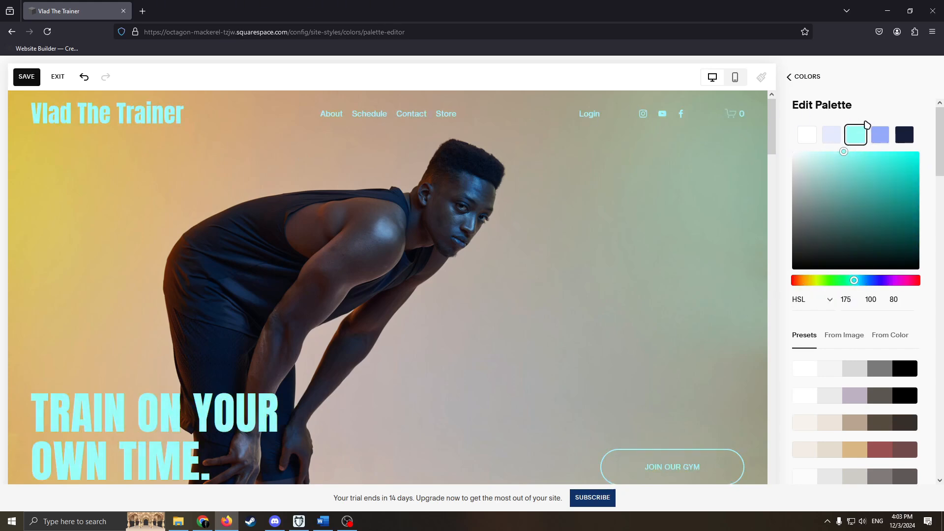
Change the palette's dark navy color to a dark brownish red, HSL 359, 26, 28
{"action": "left_click", "coordinate": [907, 137]}
{"action": "left_click_drag", "start_coordinate": [882, 231], "coordinate": [844, 228]}
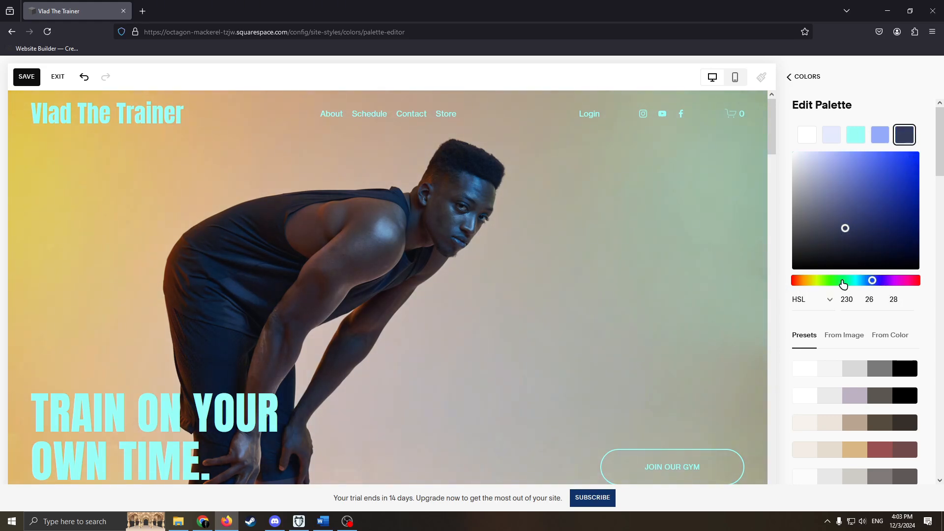
{"action": "left_click_drag", "start_coordinate": [843, 280], "coordinate": [930, 289]}
Change the palette's turquoise color to red and its light blue color to near-black, HSL 226, 7, 13
{"action": "left_click", "coordinate": [859, 137]}
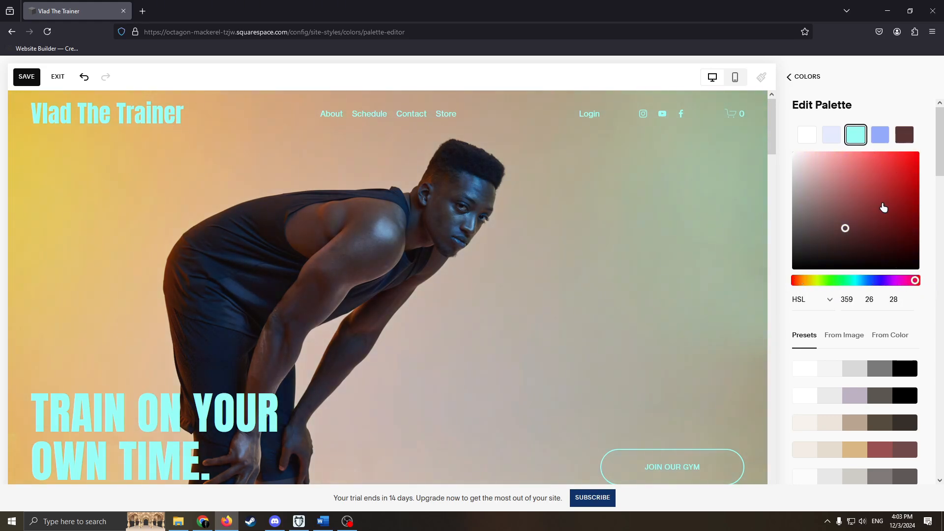
{"action": "left_click", "coordinate": [893, 175]}
{"action": "left_click", "coordinate": [879, 135]}
{"action": "left_click", "coordinate": [809, 253]}
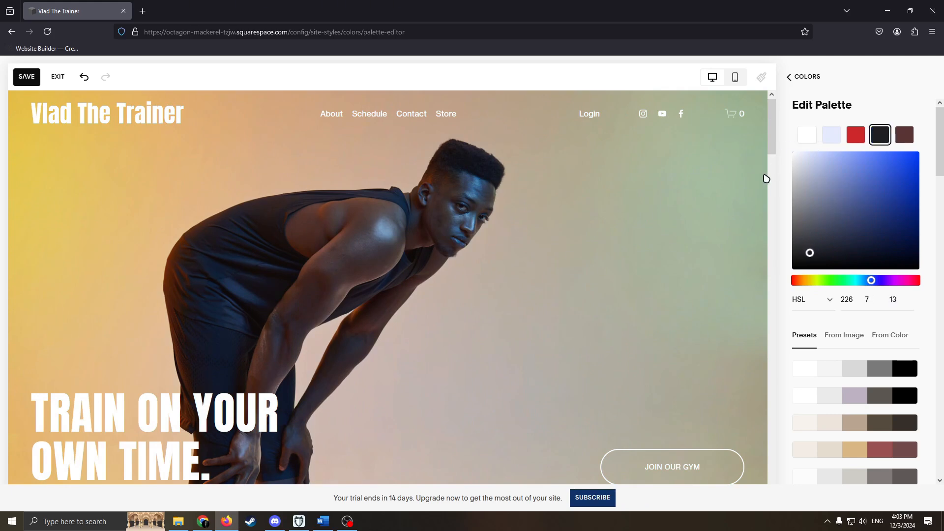
Look through the section color themes based on the edited palette and return to the site styles
{"action": "left_click", "coordinate": [807, 79]}
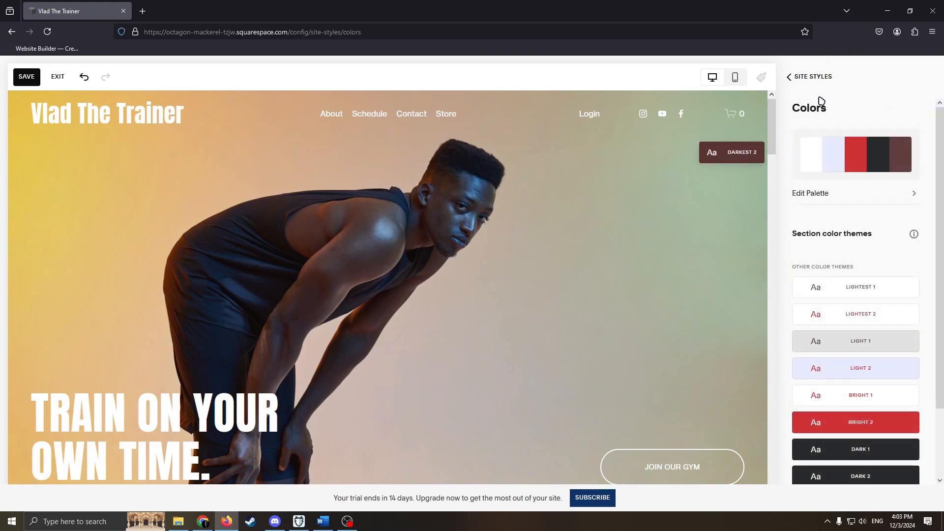
{"action": "scroll", "coordinate": [843, 211], "scroll_direction": "down", "scroll_amount": 2}
{"action": "scroll", "coordinate": [845, 212], "scroll_direction": "up", "scroll_amount": 2}
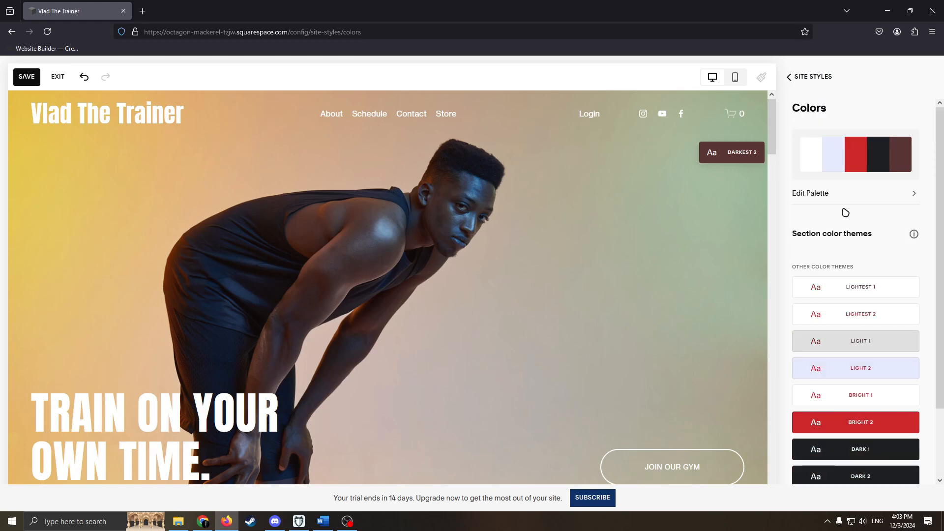
{"action": "left_click", "coordinate": [808, 77]}
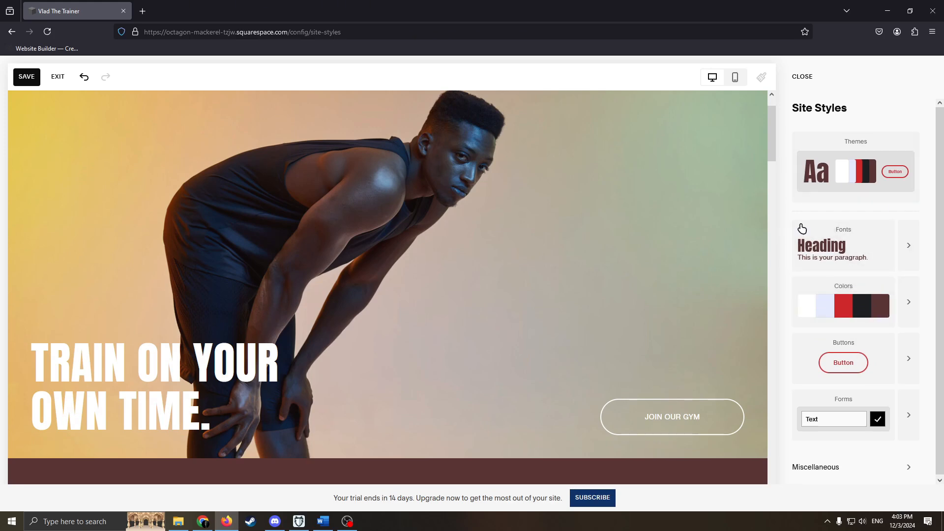
Browse the site style themes and apply the Friendly theme with the cream, slate-blue and navy palette
{"action": "left_click", "coordinate": [880, 152]}
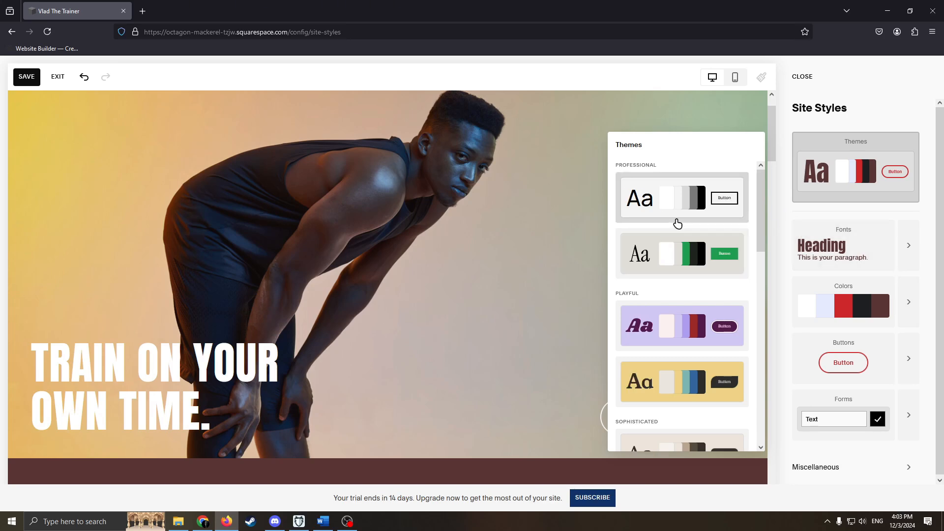
{"action": "scroll", "coordinate": [688, 251], "scroll_direction": "down", "scroll_amount": 3}
{"action": "scroll", "coordinate": [699, 278], "scroll_direction": "up", "scroll_amount": 3}
{"action": "scroll", "coordinate": [649, 300], "scroll_direction": "down", "scroll_amount": 3}
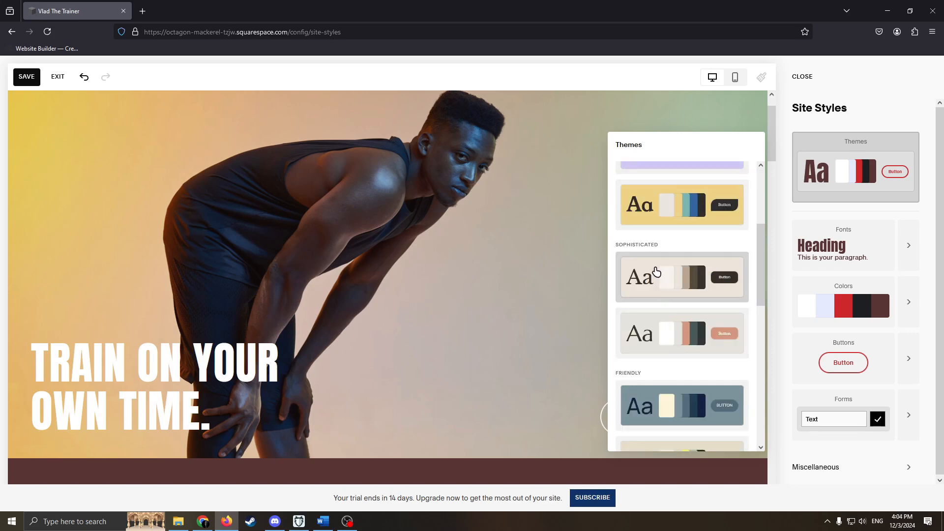
{"action": "scroll", "coordinate": [670, 347], "scroll_direction": "down", "scroll_amount": 5}
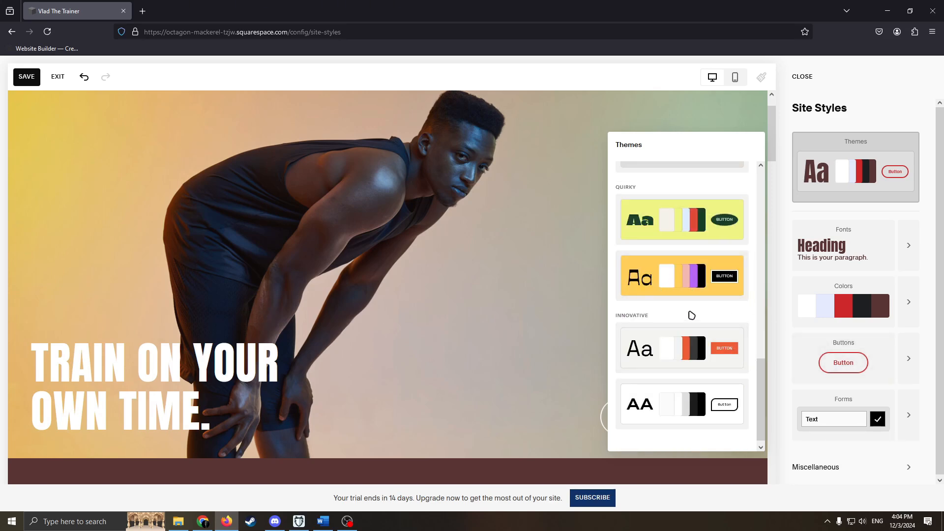
{"action": "scroll", "coordinate": [692, 315], "scroll_direction": "up", "scroll_amount": 8}
{"action": "scroll", "coordinate": [703, 305], "scroll_direction": "down", "scroll_amount": 2}
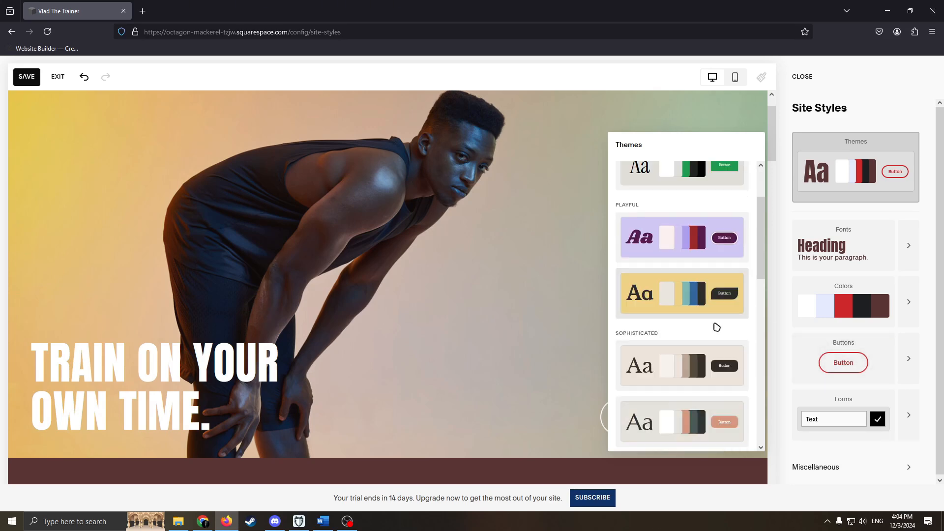
{"action": "scroll", "coordinate": [717, 327], "scroll_direction": "down", "scroll_amount": 4}
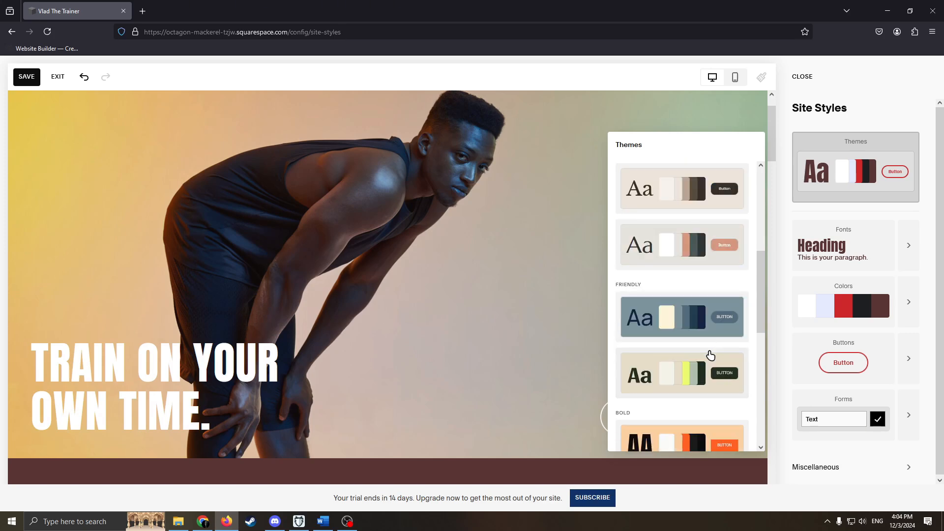
{"action": "left_click", "coordinate": [710, 333]}
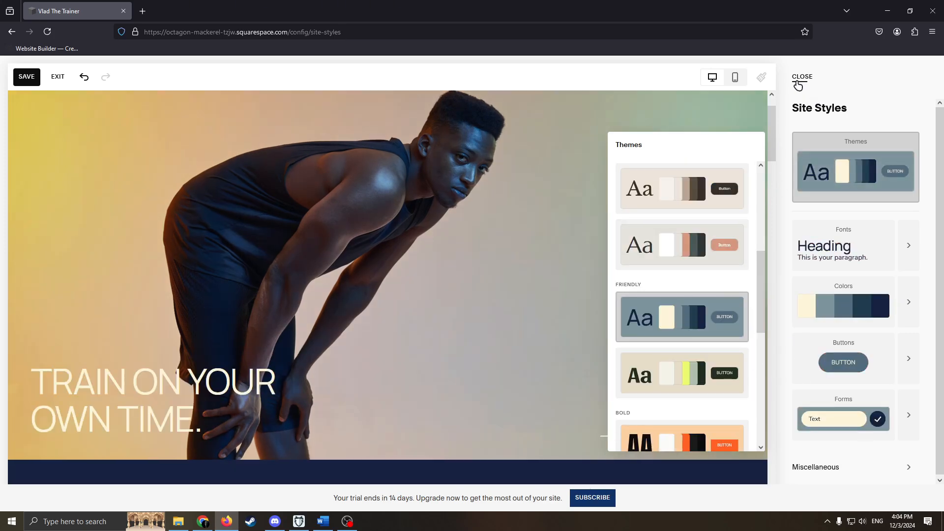
Review the home page in the new theme, save the site styles and reload the page, confirming to leave it
{"action": "left_click", "coordinate": [798, 81]}
{"action": "left_click", "coordinate": [535, 309]}
{"action": "scroll", "coordinate": [448, 385], "scroll_direction": "down", "scroll_amount": 9}
{"action": "scroll", "coordinate": [493, 370], "scroll_direction": "up", "scroll_amount": 10}
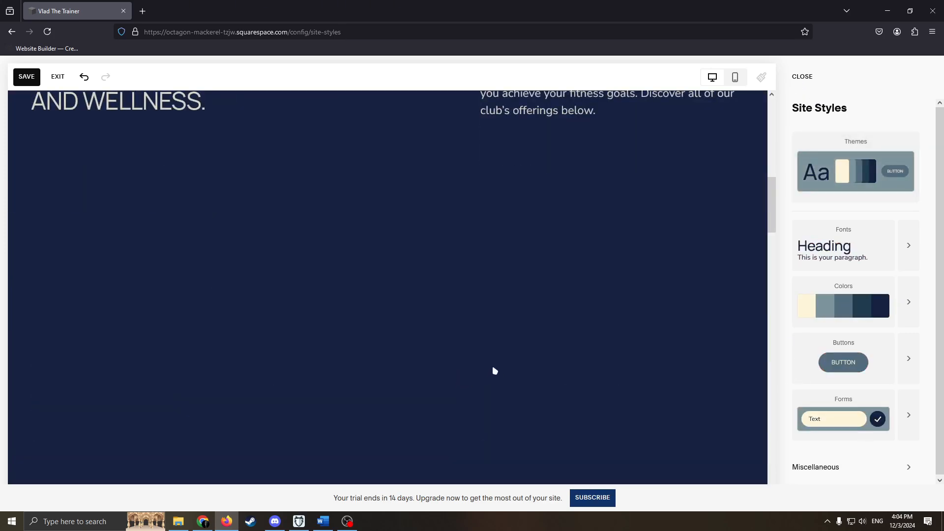
{"action": "scroll", "coordinate": [417, 234], "scroll_direction": "down", "scroll_amount": 15}
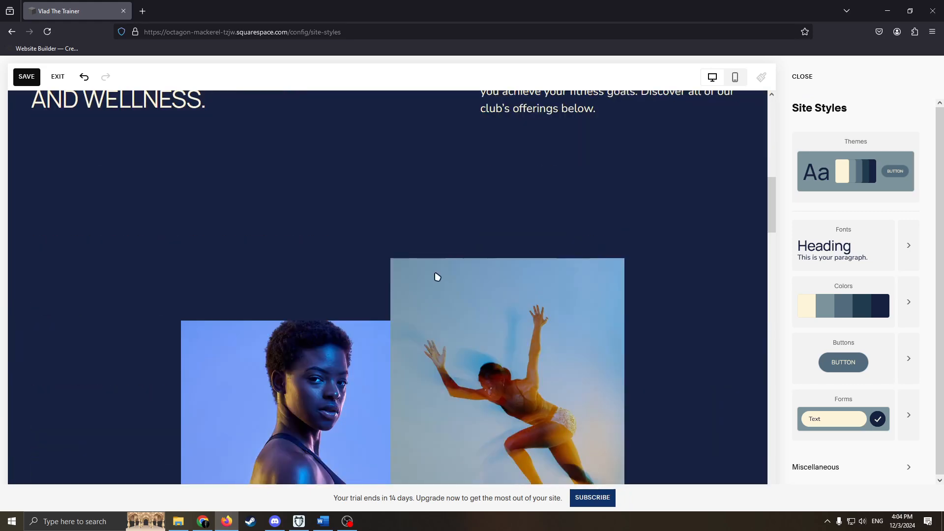
{"action": "scroll", "coordinate": [467, 278], "scroll_direction": "up", "scroll_amount": 15}
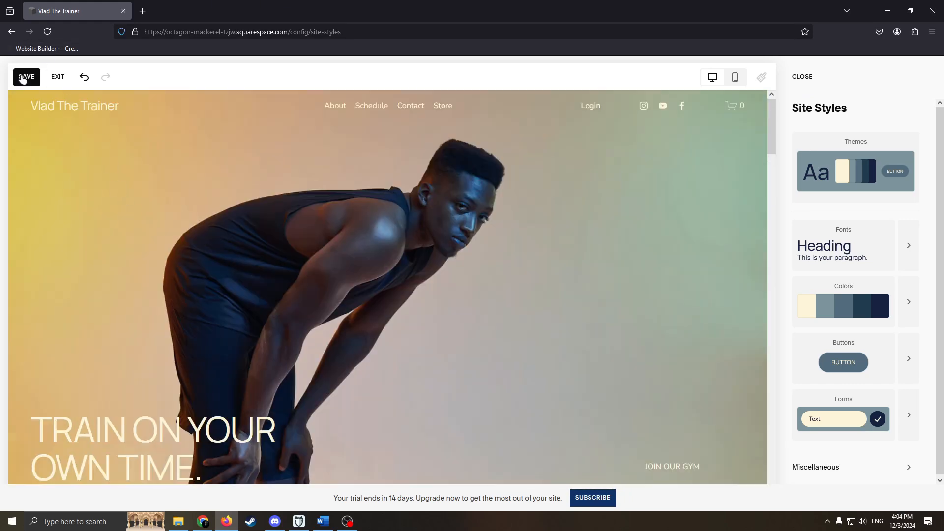
{"action": "left_click", "coordinate": [22, 77]}
{"action": "left_click", "coordinate": [48, 32]}
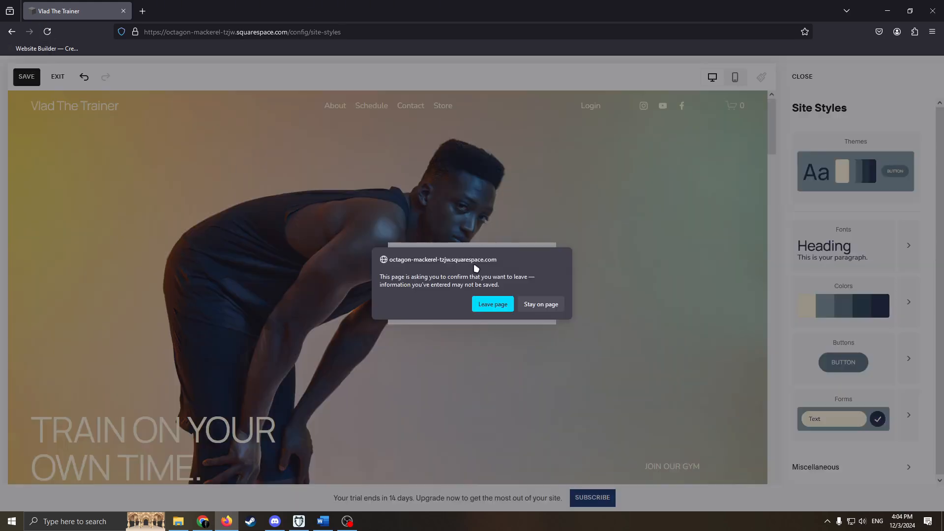
{"action": "left_click", "coordinate": [493, 304]}
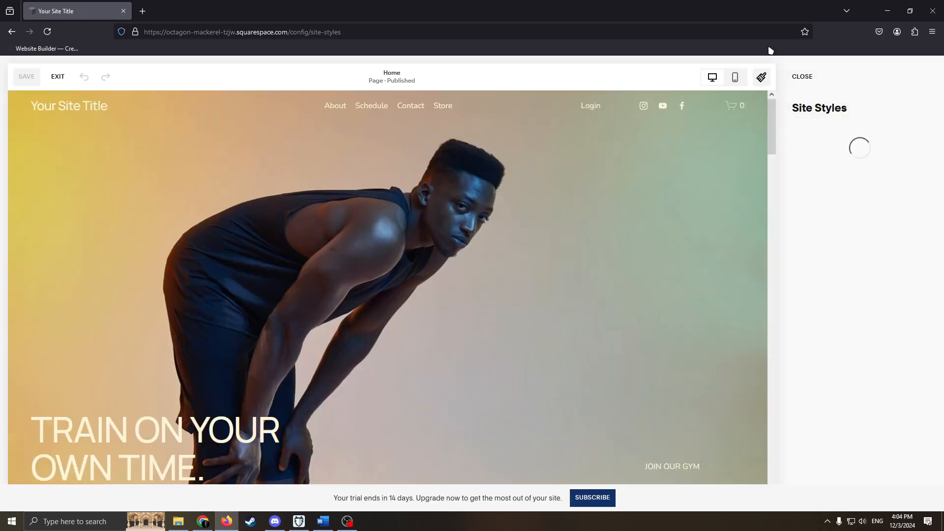
Close the site styles and open the Home page for editing
{"action": "left_click", "coordinate": [797, 77]}
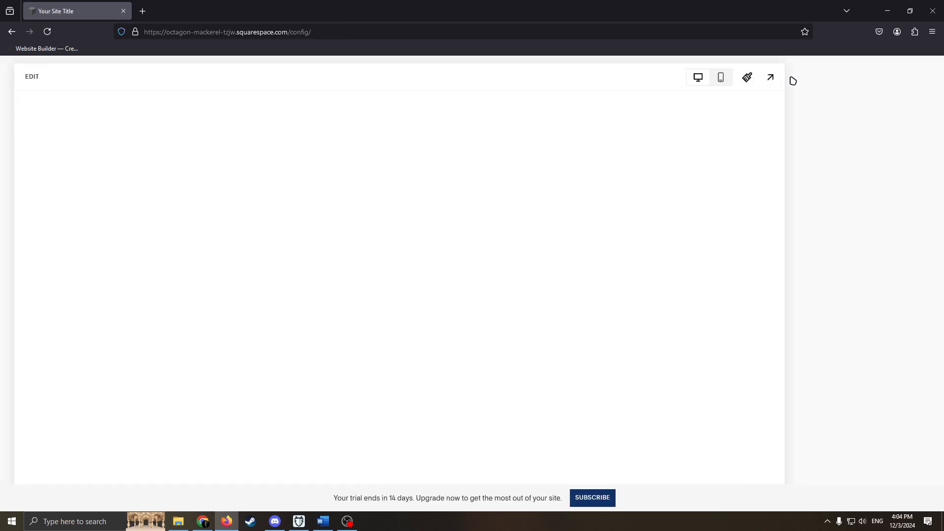
{"action": "left_click", "coordinate": [144, 76]}
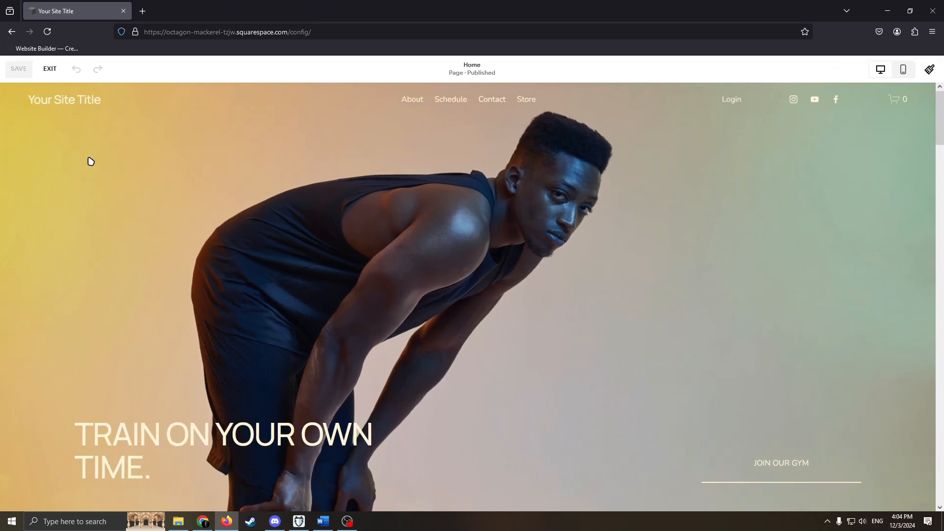
{"action": "left_click", "coordinate": [49, 68]}
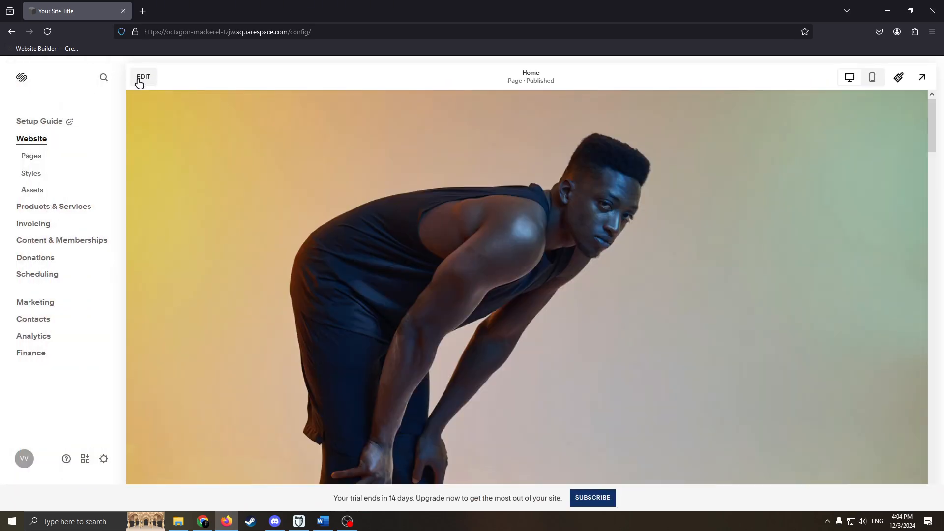
{"action": "left_click", "coordinate": [141, 79]}
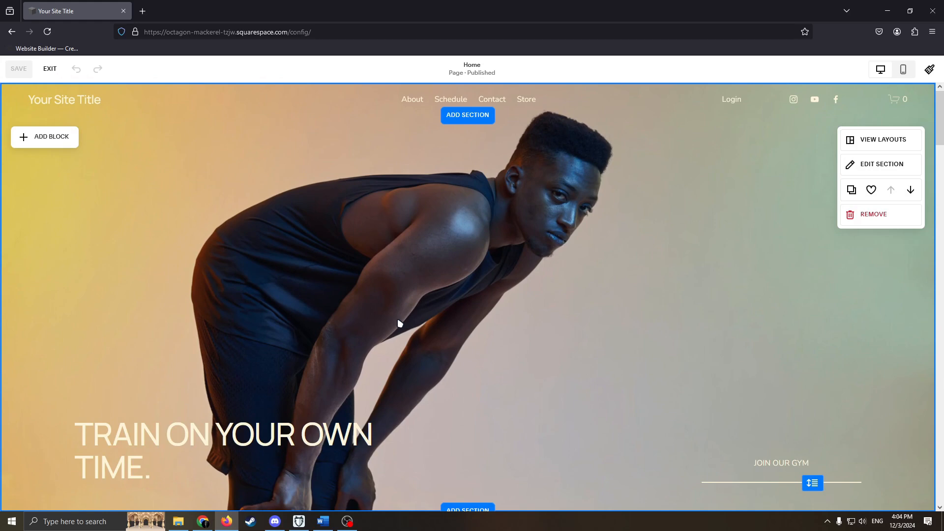
{"action": "scroll", "coordinate": [643, 318], "scroll_direction": "down", "scroll_amount": 5}
{"action": "scroll", "coordinate": [575, 311], "scroll_direction": "up", "scroll_amount": 5}
{"action": "scroll", "coordinate": [436, 243], "scroll_direction": "down", "scroll_amount": 1}
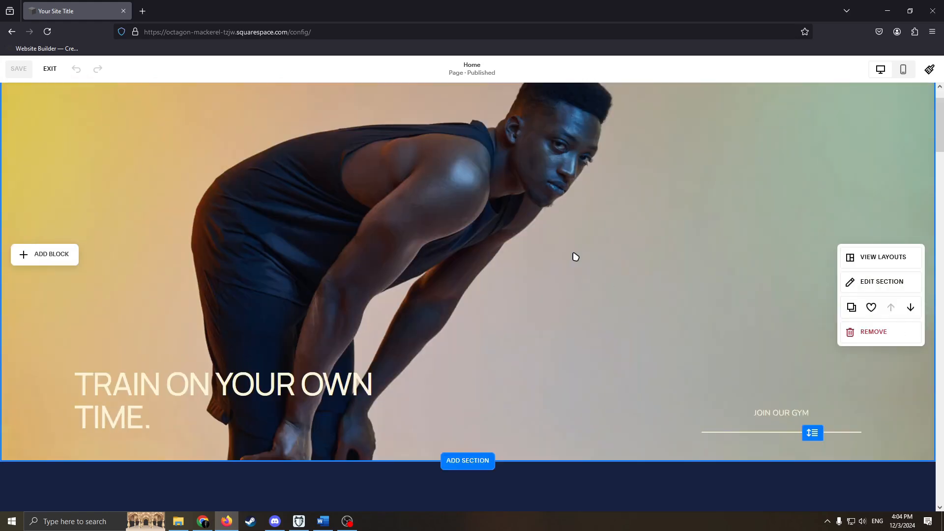
{"action": "scroll", "coordinate": [573, 257], "scroll_direction": "up", "scroll_amount": 1}
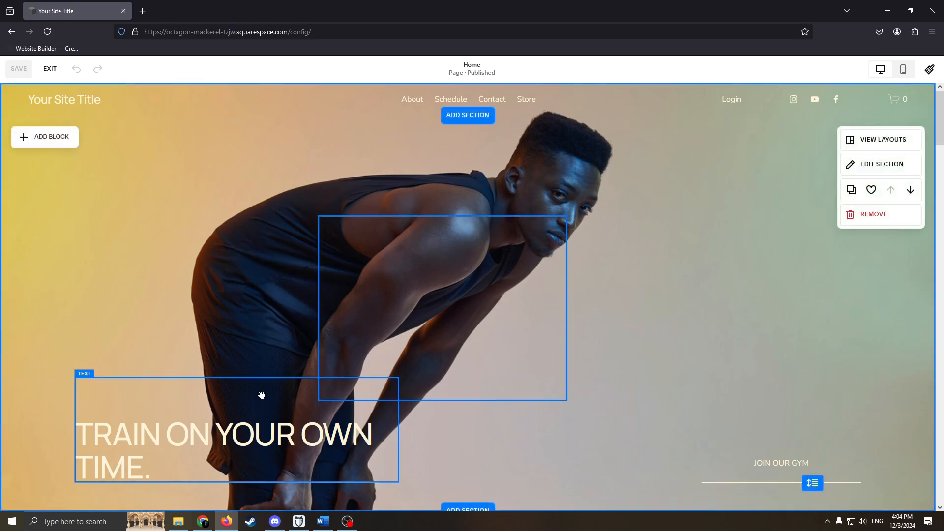
{"action": "left_click", "coordinate": [865, 166]}
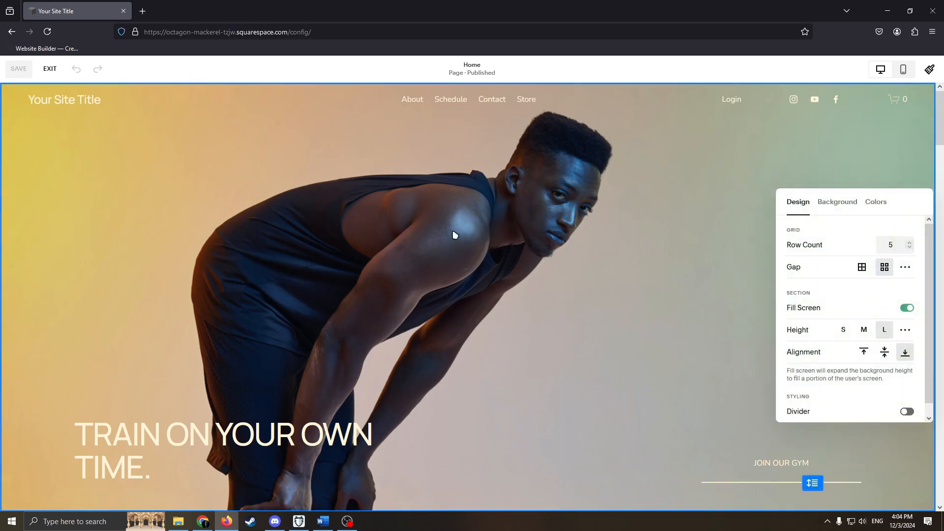
{"action": "left_click", "coordinate": [837, 202]}
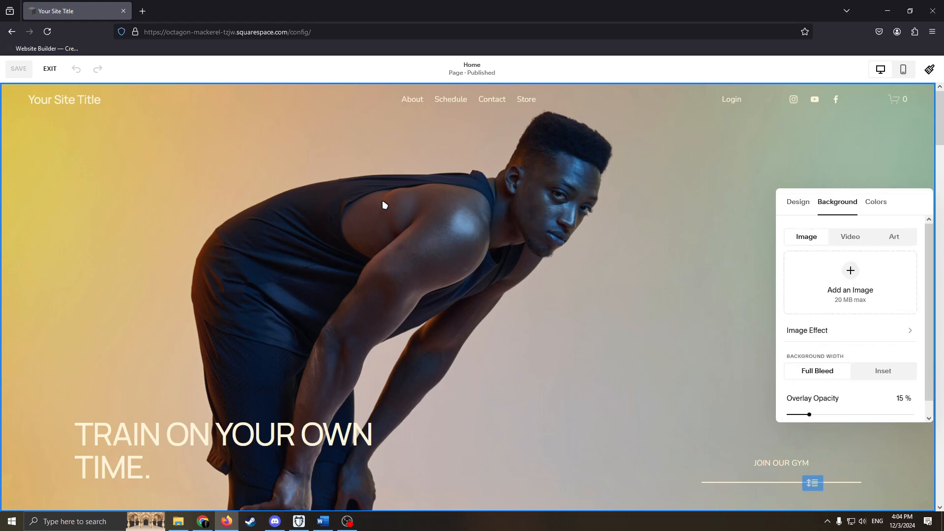
{"action": "left_click_drag", "start_coordinate": [253, 227], "coordinate": [700, 402]}
{"action": "left_click", "coordinate": [701, 403]}
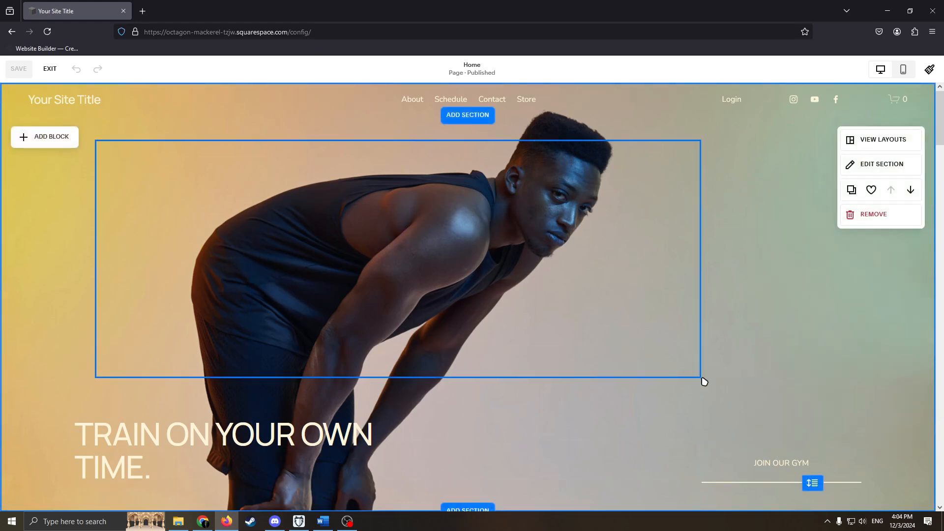
{"action": "mouse_move", "coordinate": [254, 127]}
{"action": "left_mouse_down"}
{"action": "mouse_move", "coordinate": [774, 388]}
{"action": "mouse_move", "coordinate": [197, 151]}
{"action": "mouse_move", "coordinate": [747, 319]}
{"action": "left_mouse_up"}
{"action": "mouse_move", "coordinate": [747, 319]}
{"action": "left_mouse_down"}
{"action": "mouse_move", "coordinate": [226, 194]}
{"action": "mouse_move", "coordinate": [232, 183]}
{"action": "left_mouse_up"}
{"action": "mouse_move", "coordinate": [656, 197]}
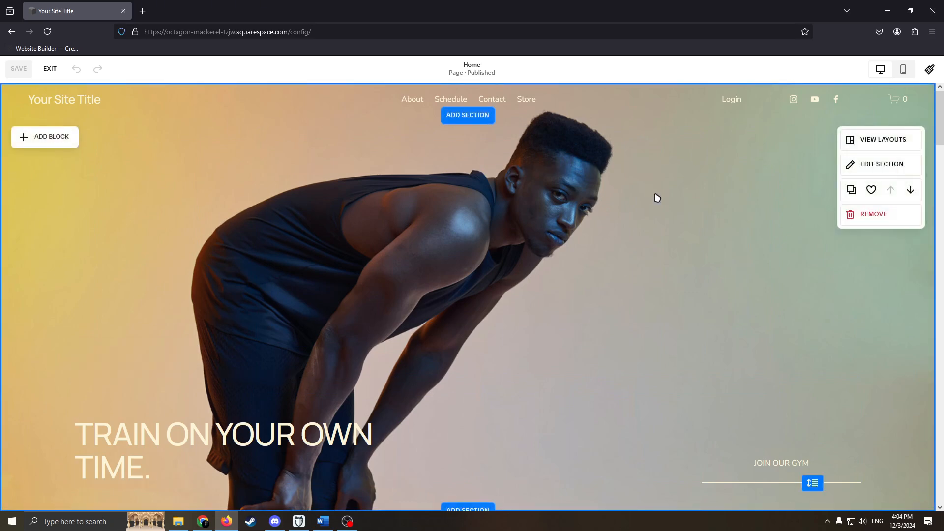
Start replacing the hero section's background image and search the free stock images for "Strong man"
{"action": "left_click", "coordinate": [879, 165]}
{"action": "left_click", "coordinate": [841, 204]}
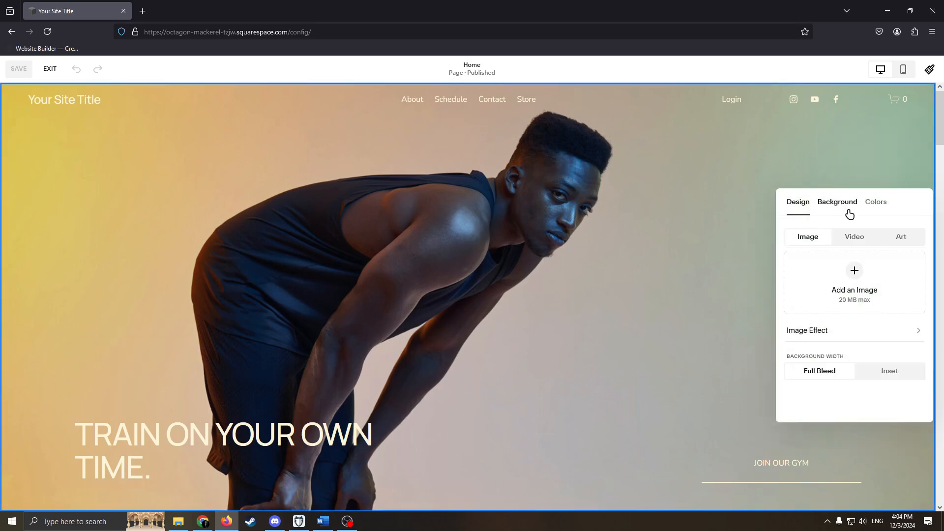
{"action": "left_click", "coordinate": [804, 351]}
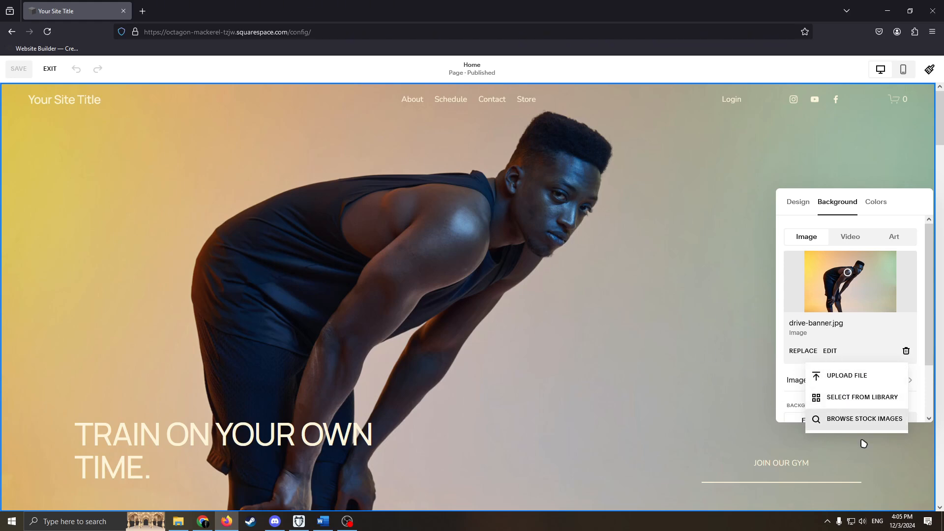
{"action": "left_click", "coordinate": [856, 422]}
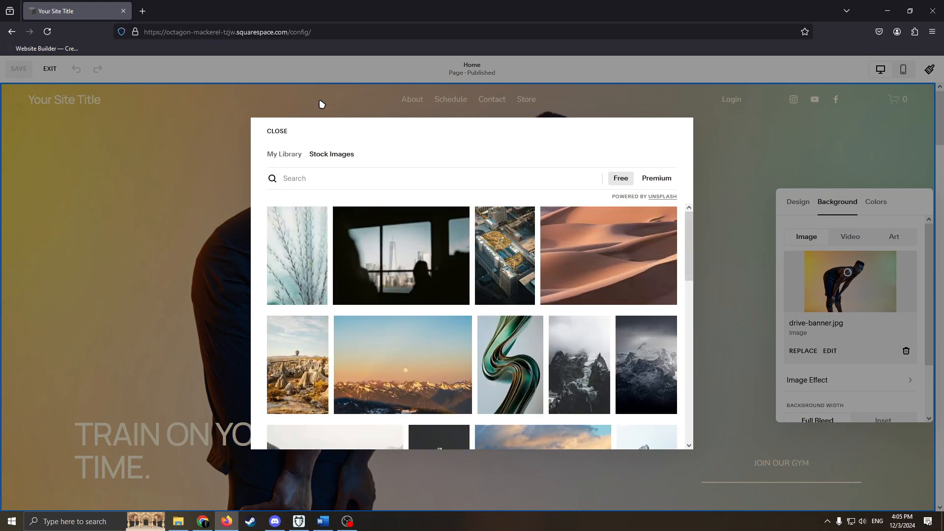
{"action": "left_click", "coordinate": [313, 181]}
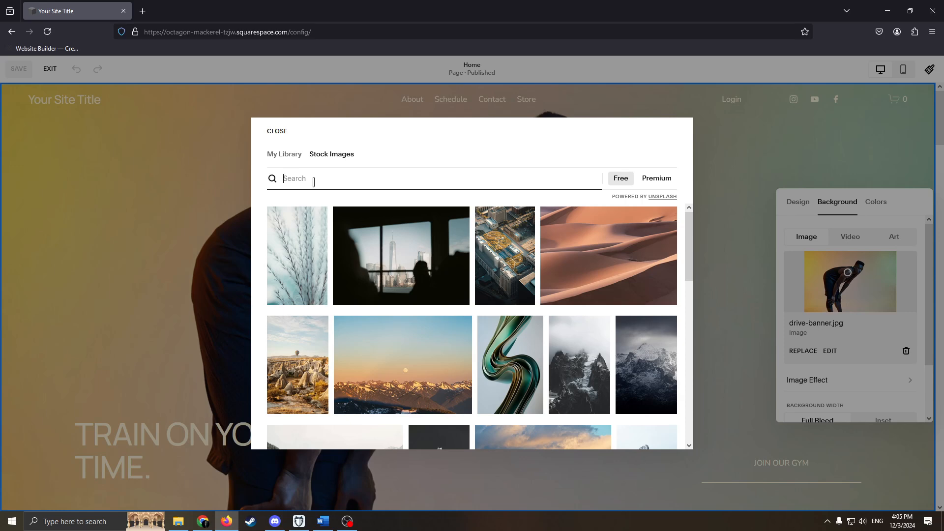
{"action": "type", "text": "Strong man"}
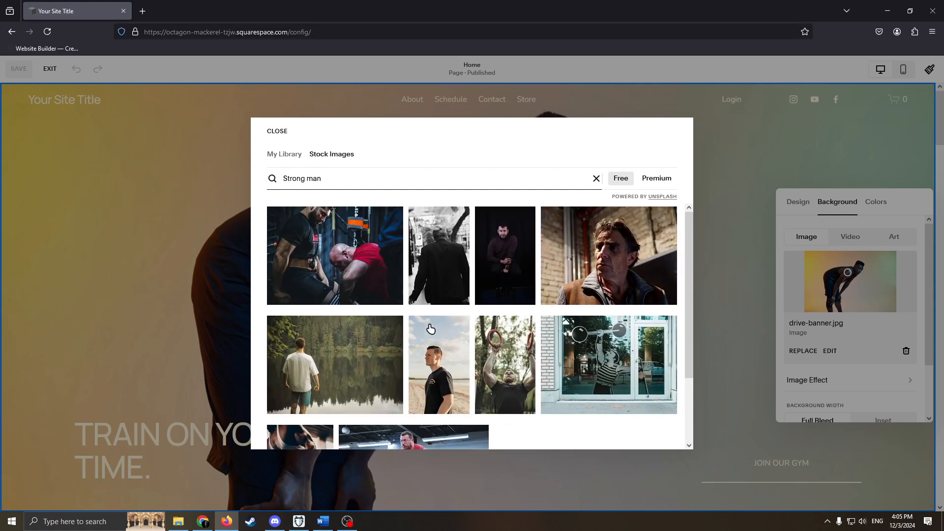
Set the stock photo of a man training on red gymnastic rings as the hero section's background image
{"action": "scroll", "coordinate": [435, 341], "scroll_direction": "down", "scroll_amount": 2}
{"action": "left_click", "coordinate": [438, 275]}
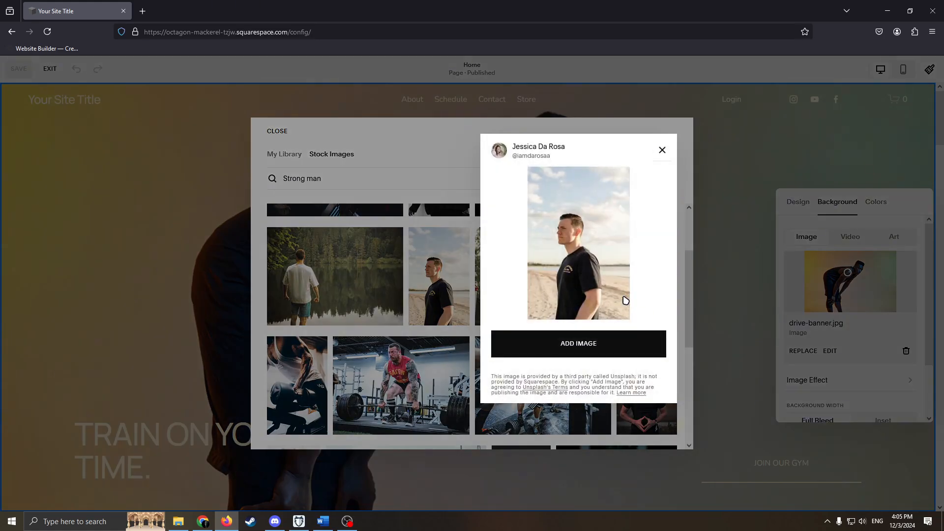
{"action": "left_click", "coordinate": [662, 150]}
{"action": "left_click", "coordinate": [482, 287]}
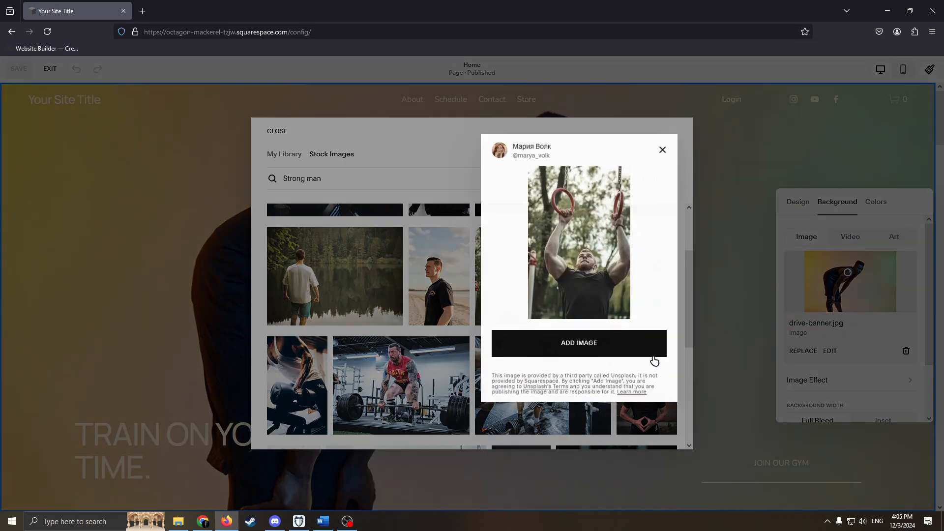
{"action": "left_click", "coordinate": [692, 148]}
{"action": "left_click", "coordinate": [787, 164]}
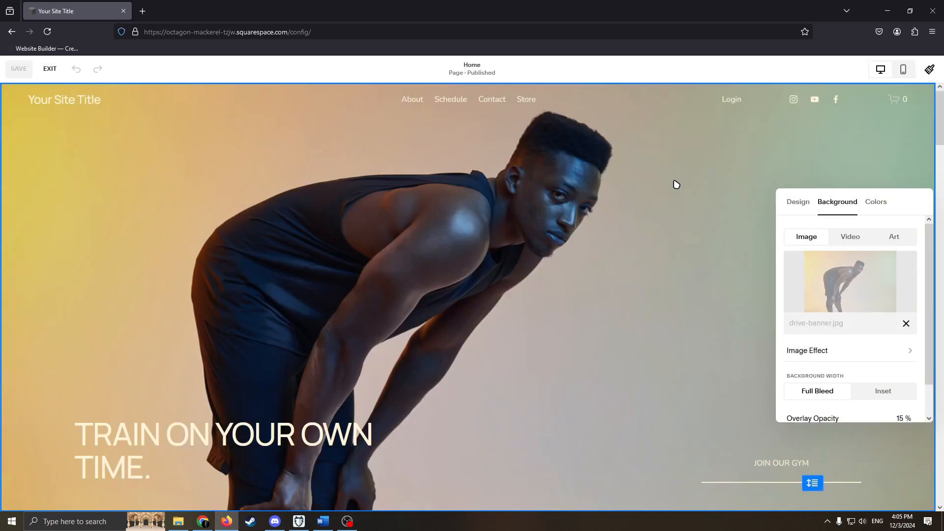
Examine how the new background image fits the hero section and close the section settings
{"action": "scroll", "coordinate": [611, 323], "scroll_direction": "down", "scroll_amount": 3}
{"action": "scroll", "coordinate": [630, 322], "scroll_direction": "up", "scroll_amount": 3}
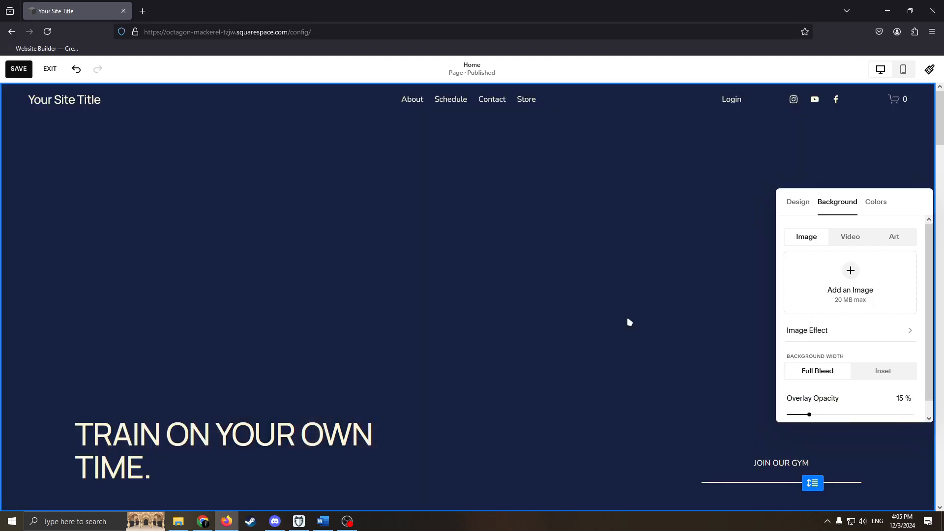
{"action": "scroll", "coordinate": [566, 319], "scroll_direction": "down", "scroll_amount": 3}
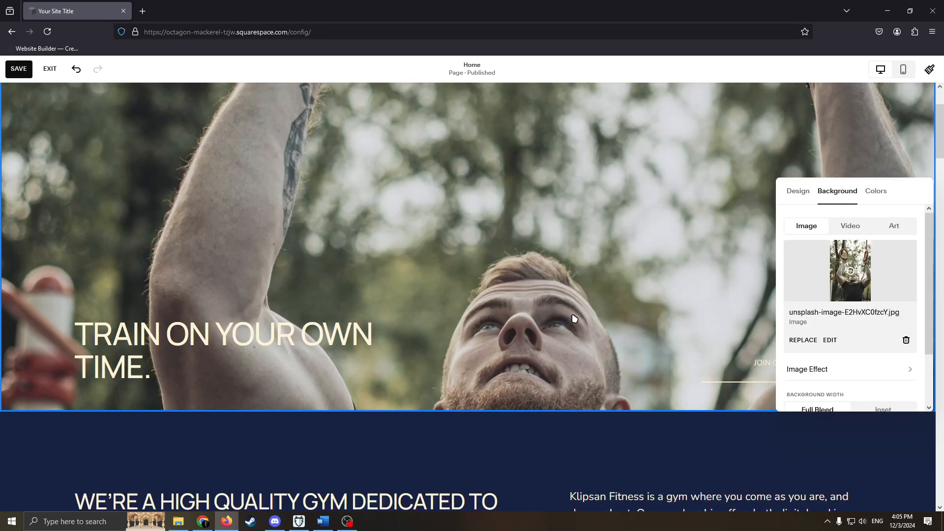
{"action": "scroll", "coordinate": [584, 327], "scroll_direction": "up", "scroll_amount": 3}
{"action": "scroll", "coordinate": [621, 310], "scroll_direction": "down", "scroll_amount": 2}
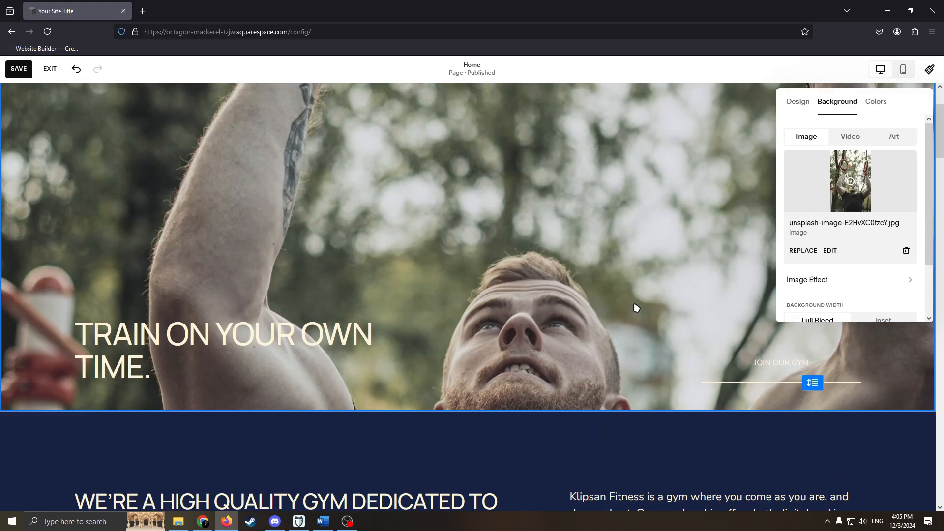
{"action": "scroll", "coordinate": [634, 308], "scroll_direction": "up", "scroll_amount": 2}
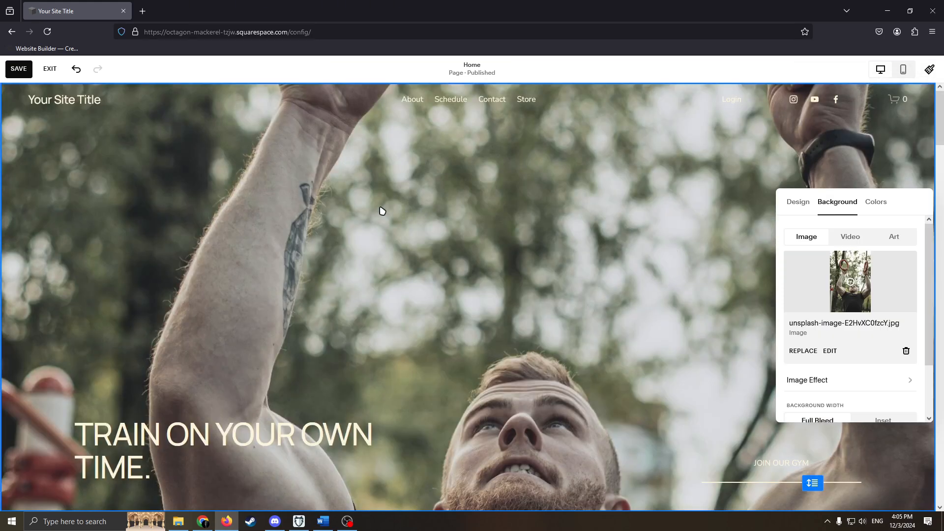
{"action": "left_click", "coordinate": [569, 237]}
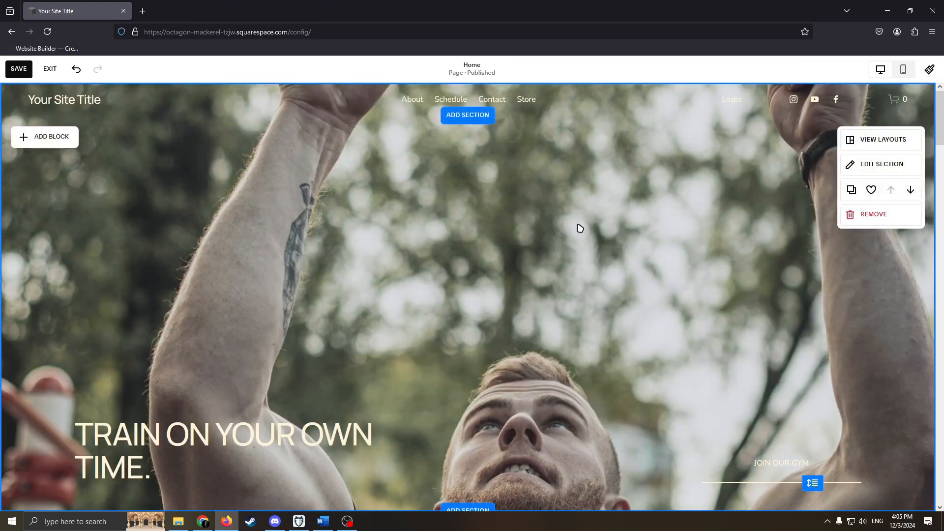
Move the "TRAIN ON YOUR OWN TIME." text block rightward, toward the middle of the hero section
{"action": "scroll", "coordinate": [516, 270], "scroll_direction": "down", "scroll_amount": 2}
{"action": "scroll", "coordinate": [465, 307], "scroll_direction": "up", "scroll_amount": 2}
{"action": "scroll", "coordinate": [465, 305], "scroll_direction": "down", "scroll_amount": 1}
{"action": "scroll", "coordinate": [565, 316], "scroll_direction": "up", "scroll_amount": 1}
{"action": "left_click_drag", "start_coordinate": [196, 400], "coordinate": [210, 444]}
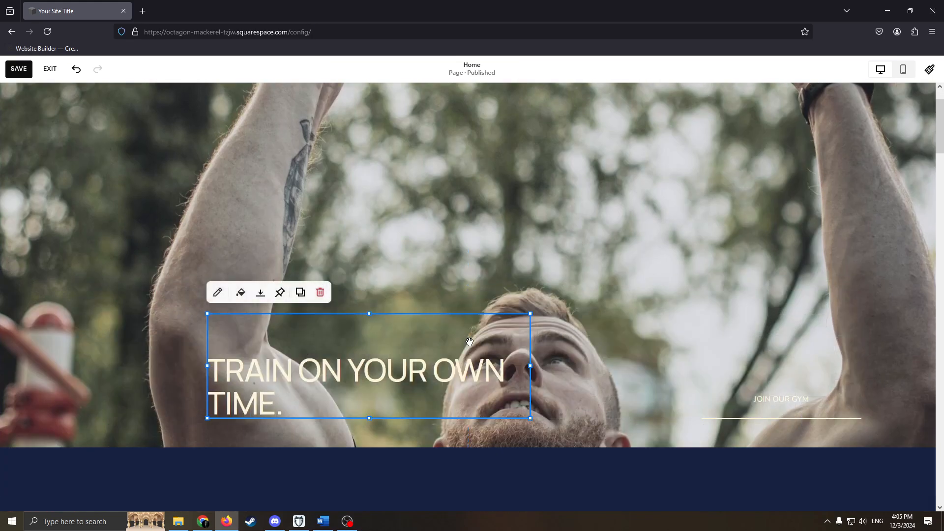
Widen the hero text block and replace its heading with a greeting that gives the trainer's name and ends "I can be yout personal trainer"
{"action": "left_click_drag", "start_coordinate": [530, 313], "coordinate": [562, 313]}
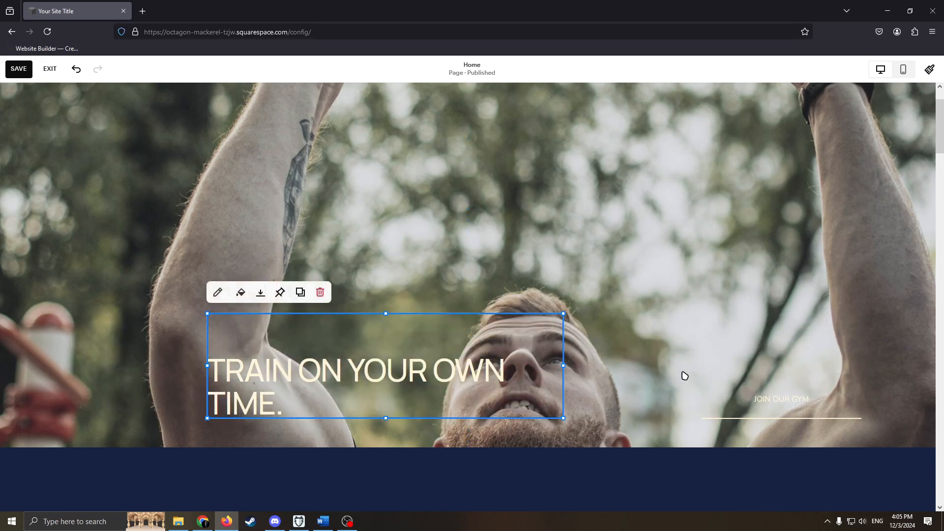
{"action": "left_click_drag", "start_coordinate": [377, 401], "coordinate": [427, 419]}
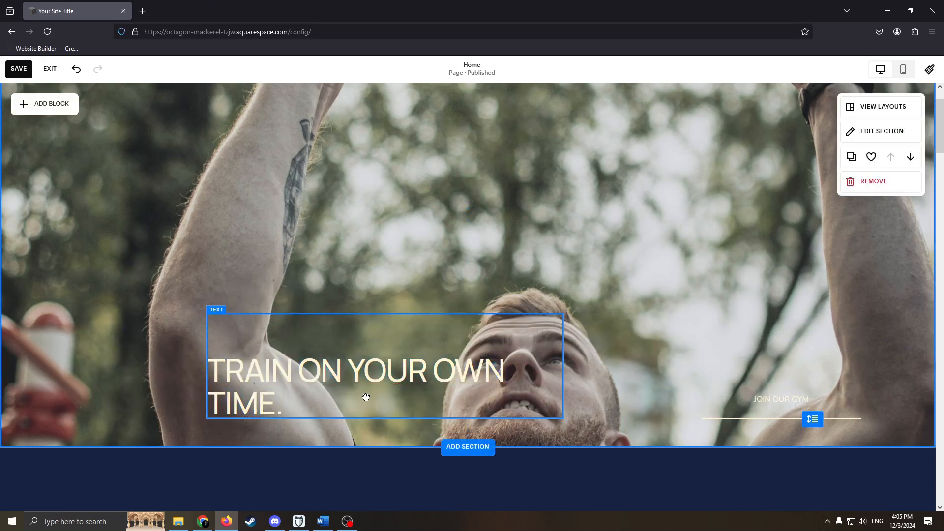
{"action": "left_click", "coordinate": [327, 393]}
{"action": "left_click_drag", "start_coordinate": [326, 393], "coordinate": [190, 355]}
{"action": "left_click_drag", "start_coordinate": [295, 404], "coordinate": [200, 373]}
{"action": "key", "text": "BackSpace"}
{"action": "key", "text": "BackSpace"}
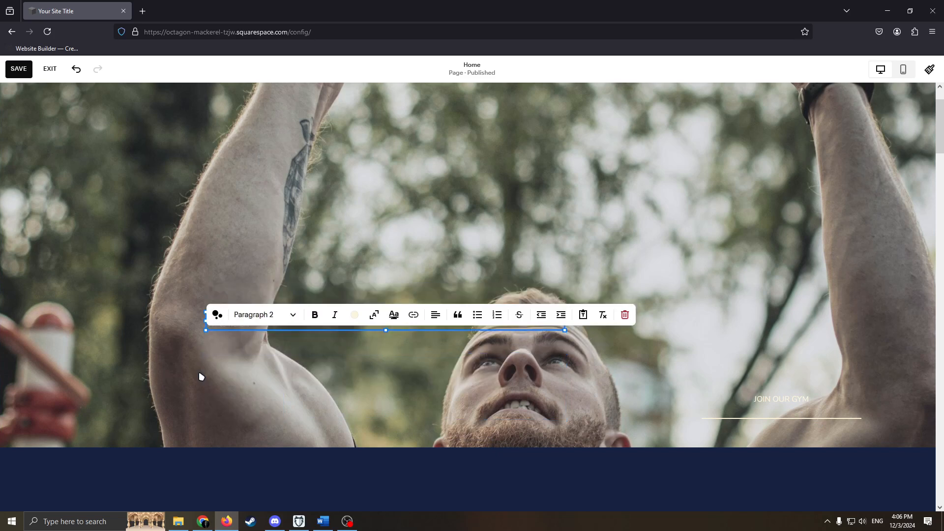
{"action": "type", "text": "H"}
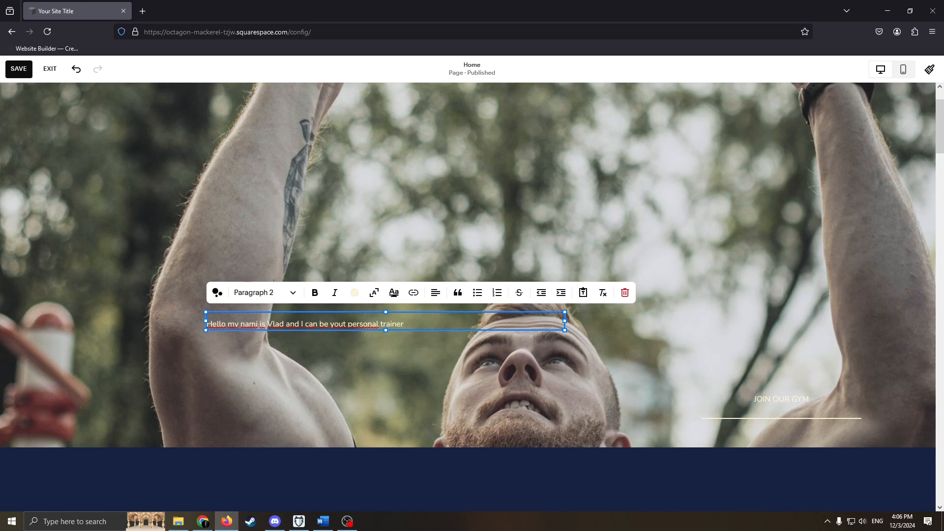
Extend the hero text block rightward and scale the greeting to fill the block's full width
{"action": "left_click", "coordinate": [374, 293]}
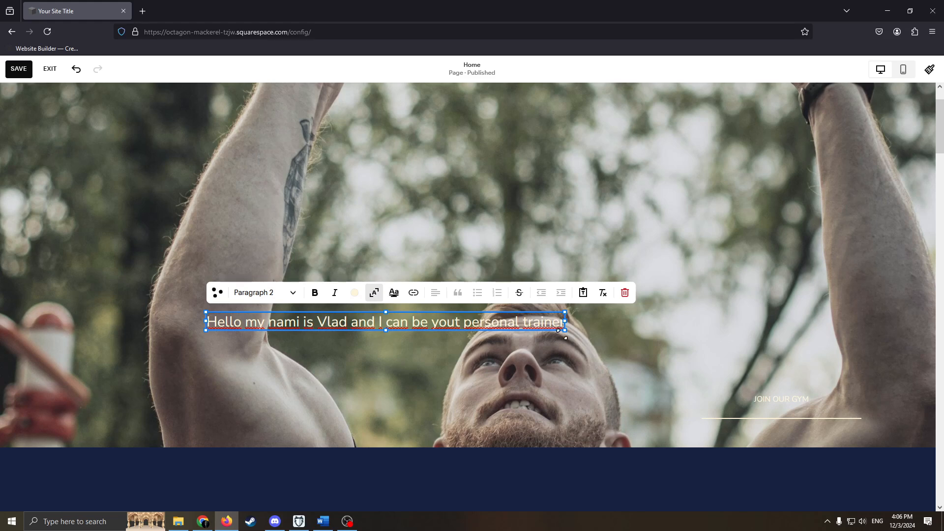
{"action": "left_click_drag", "start_coordinate": [564, 330], "coordinate": [662, 392]}
{"action": "left_click", "coordinate": [380, 352]}
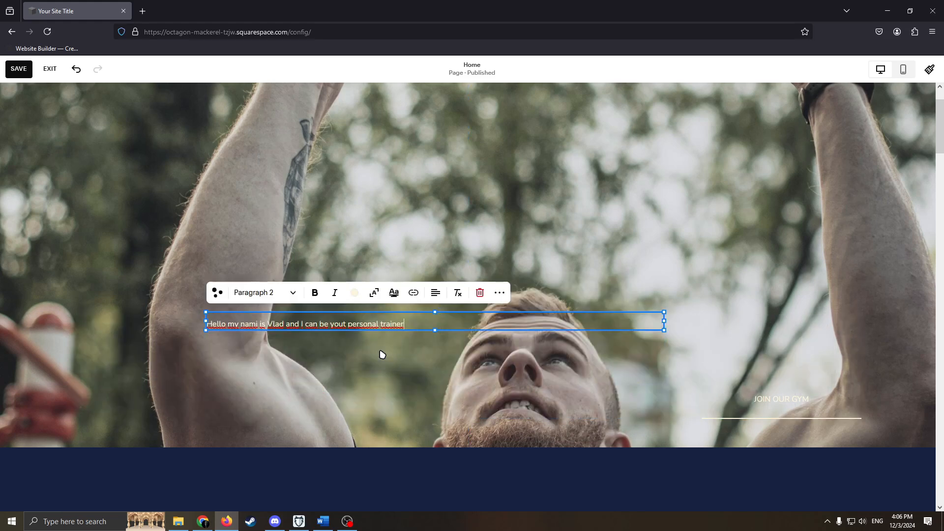
{"action": "left_click", "coordinate": [374, 292]}
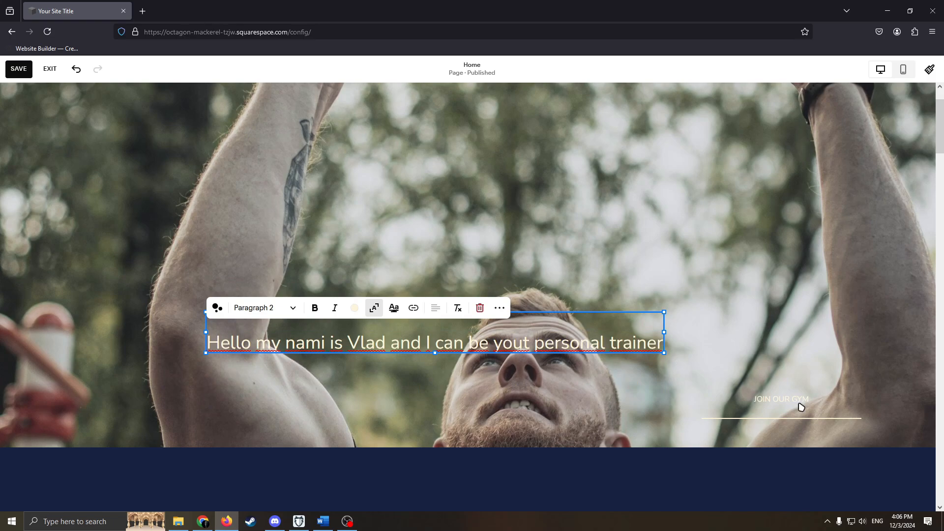
Center the greeting horizontally in the hero section and place the JOIN OUR GYM button directly beneath it
{"action": "left_click_drag", "start_coordinate": [786, 404], "coordinate": [510, 303]}
{"action": "scroll", "coordinate": [643, 160], "scroll_direction": "up", "scroll_amount": 5}
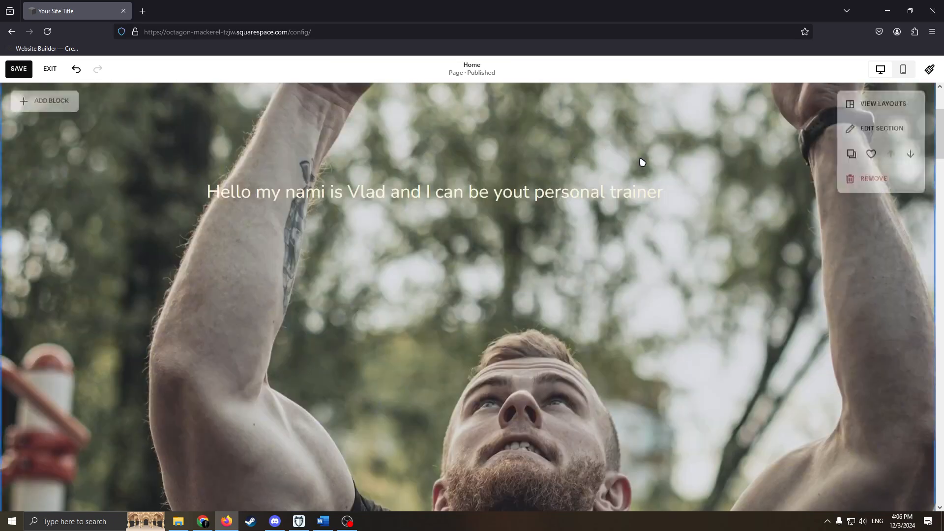
{"action": "scroll", "coordinate": [757, 295], "scroll_direction": "down", "scroll_amount": 6}
{"action": "scroll", "coordinate": [760, 260], "scroll_direction": "up", "scroll_amount": 6}
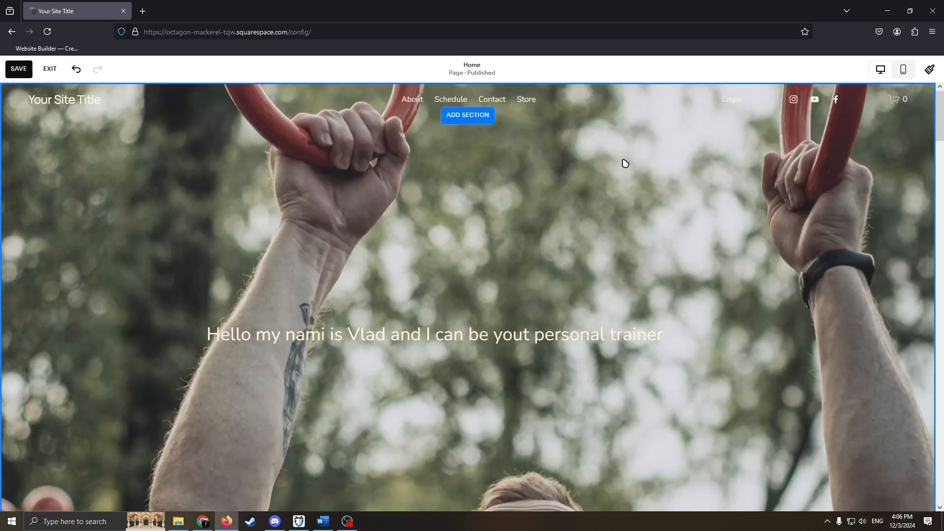
{"action": "scroll", "coordinate": [636, 189], "scroll_direction": "down", "scroll_amount": 6}
{"action": "scroll", "coordinate": [518, 343], "scroll_direction": "up", "scroll_amount": 3}
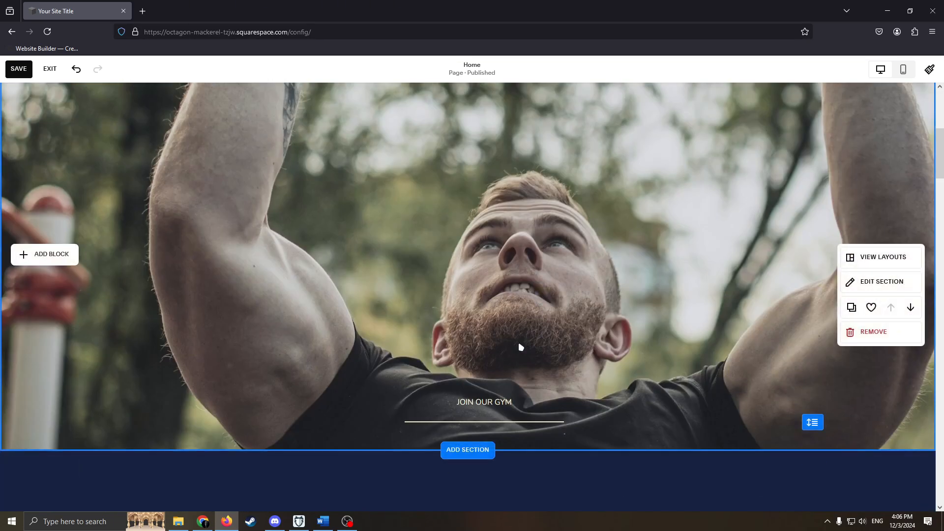
{"action": "left_click_drag", "start_coordinate": [486, 399], "coordinate": [461, 242]}
{"action": "scroll", "coordinate": [639, 304], "scroll_direction": "up", "scroll_amount": 6}
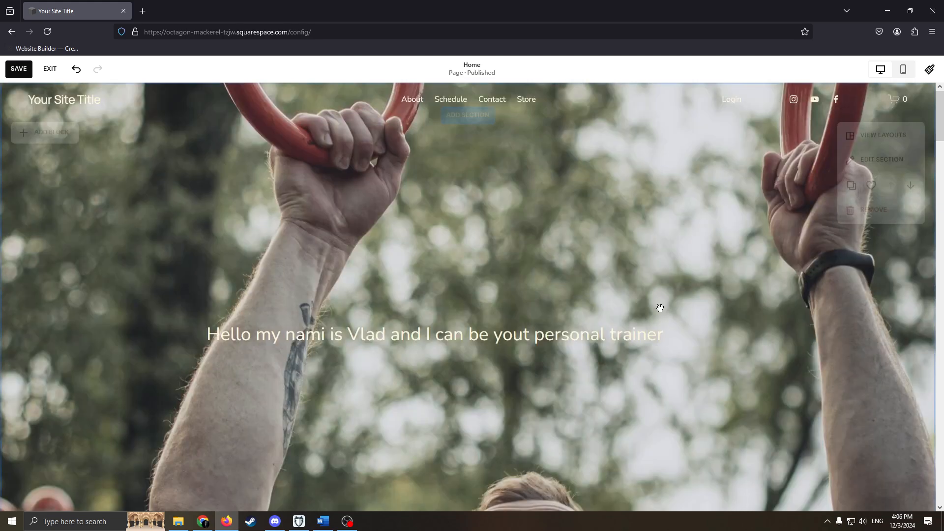
{"action": "scroll", "coordinate": [656, 310], "scroll_direction": "down", "scroll_amount": 3}
{"action": "left_click_drag", "start_coordinate": [474, 395], "coordinate": [470, 274]}
{"action": "left_click_drag", "start_coordinate": [466, 164], "coordinate": [516, 195]}
{"action": "left_click_drag", "start_coordinate": [480, 295], "coordinate": [476, 273]}
Examine the JOIN OUR GYM button's text, link and design settings, then close them
{"action": "left_click", "coordinate": [386, 224]}
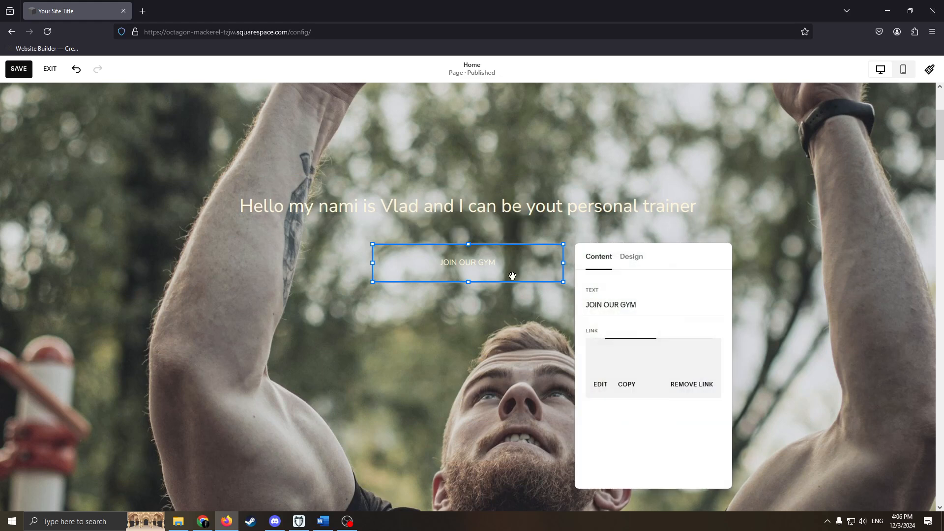
{"action": "left_click_drag", "start_coordinate": [652, 300], "coordinate": [482, 310]}
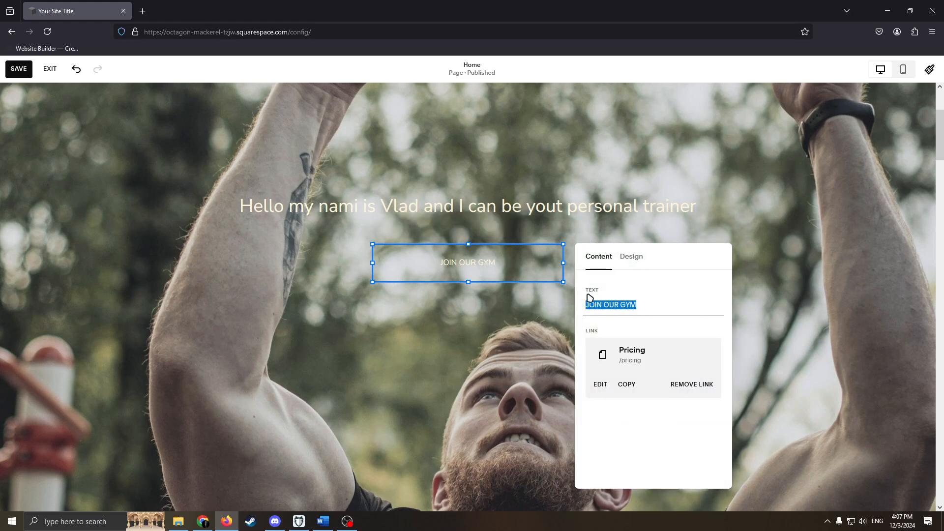
{"action": "left_click_drag", "start_coordinate": [656, 306], "coordinate": [552, 309]}
{"action": "left_click", "coordinate": [688, 304]}
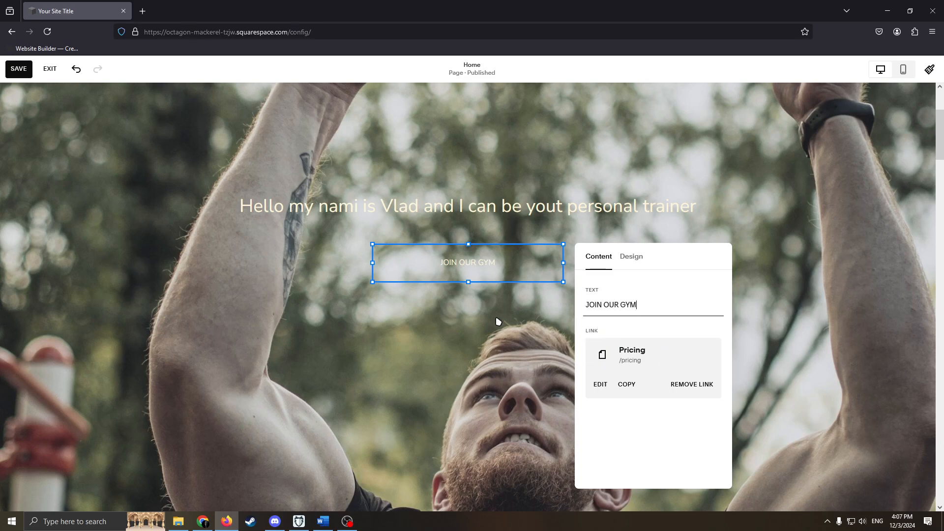
{"action": "left_click", "coordinate": [513, 328]}
{"action": "left_click", "coordinate": [487, 263]}
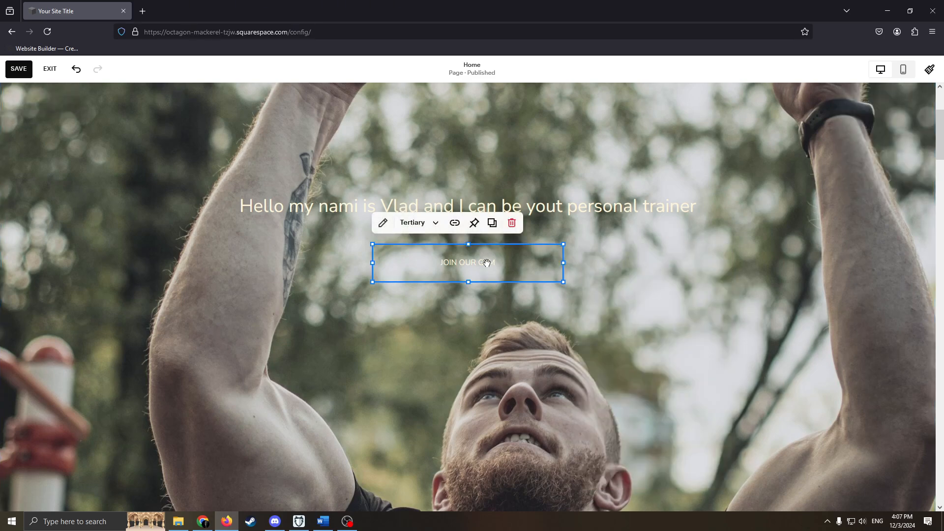
{"action": "left_click", "coordinate": [383, 222]}
{"action": "left_click", "coordinate": [631, 256]}
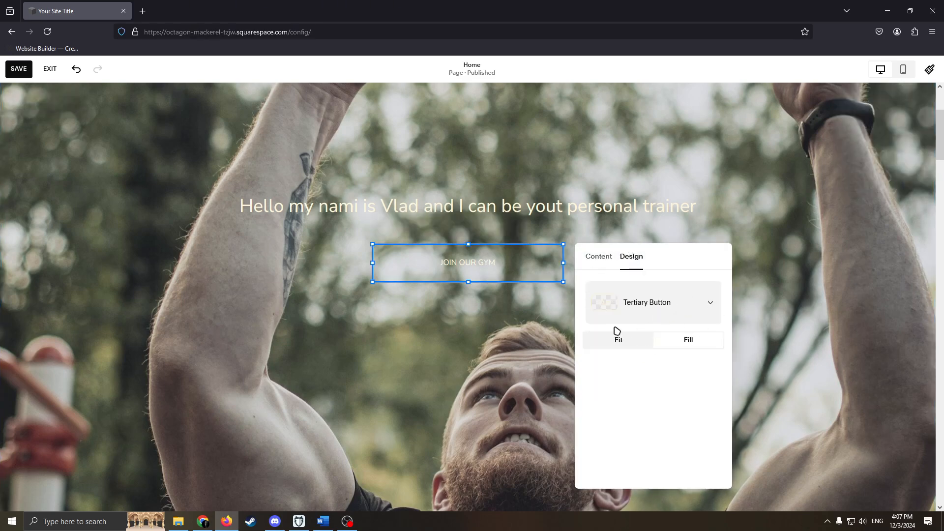
{"action": "left_click", "coordinate": [541, 297]}
Remove the "WE'RE A HIGH QUALITY GYM DEDICATED TO AFFORDABLE HEALTH AND WELLNESS." section below the hero
{"action": "scroll", "coordinate": [550, 312], "scroll_direction": "up", "scroll_amount": 3}
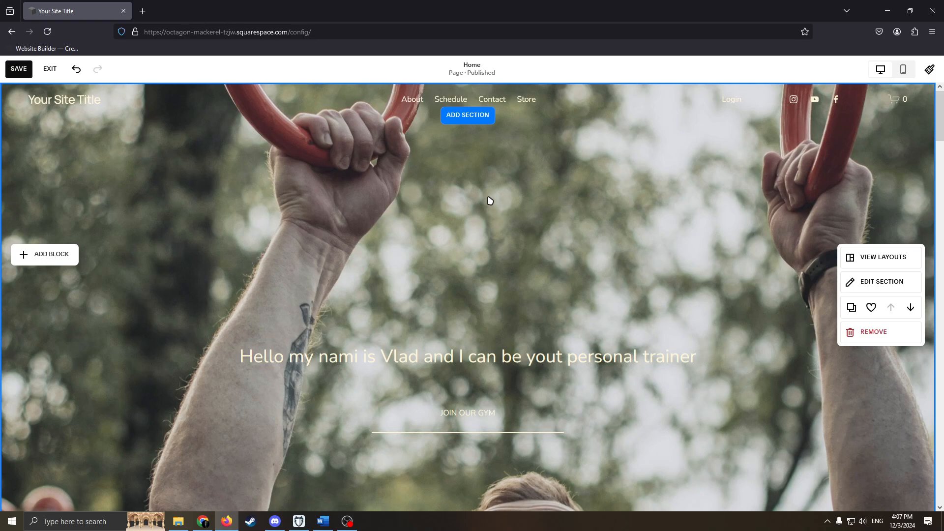
{"action": "scroll", "coordinate": [490, 200], "scroll_direction": "down", "scroll_amount": 4}
{"action": "scroll", "coordinate": [592, 215], "scroll_direction": "up", "scroll_amount": 4}
{"action": "scroll", "coordinate": [592, 215], "scroll_direction": "down", "scroll_amount": 10}
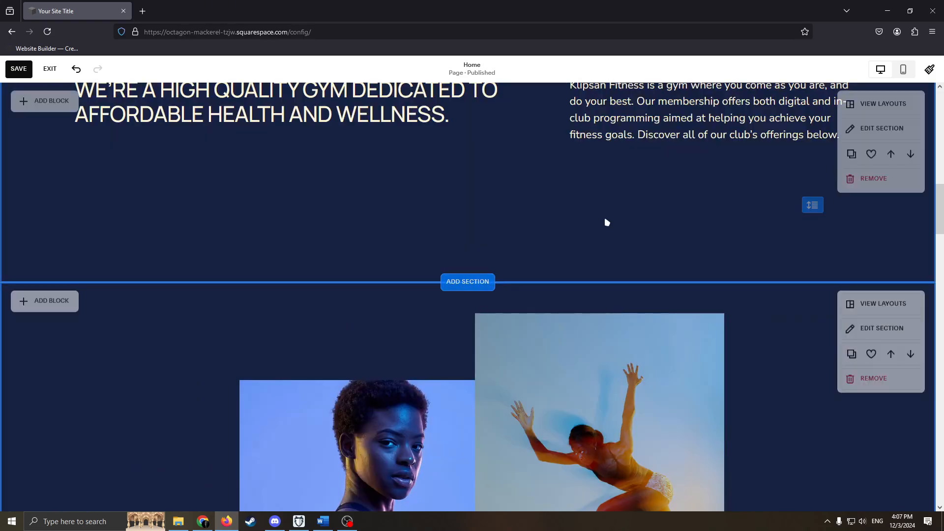
{"action": "scroll", "coordinate": [607, 222], "scroll_direction": "up", "scroll_amount": 6}
{"action": "scroll", "coordinate": [689, 282], "scroll_direction": "down", "scroll_amount": 3}
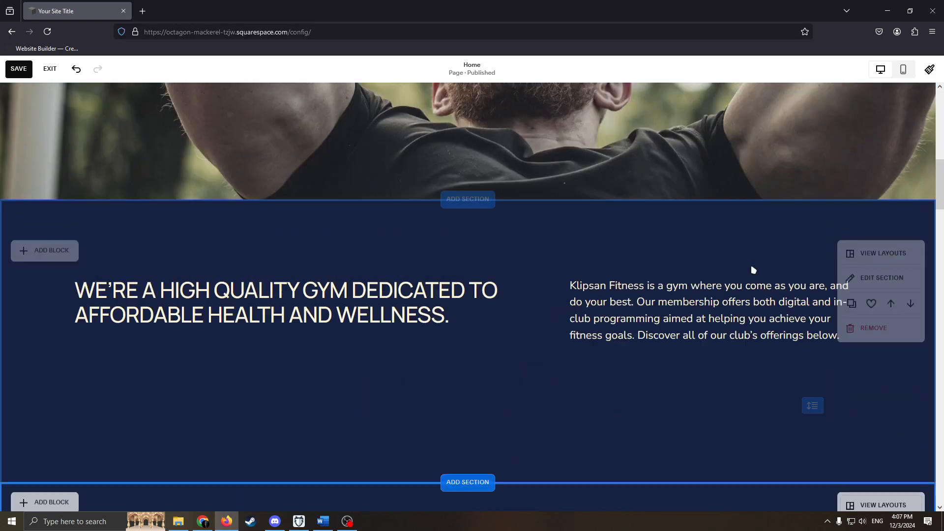
{"action": "left_click", "coordinate": [874, 329]}
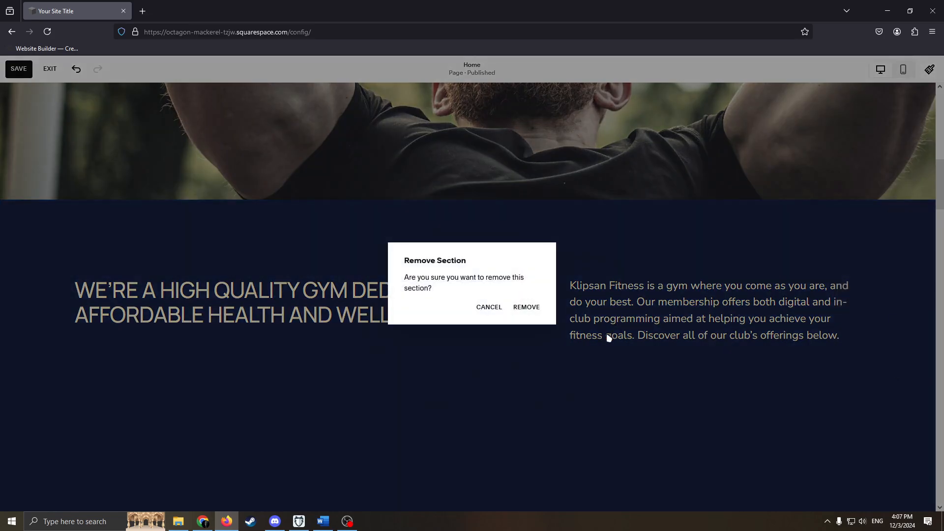
{"action": "left_click", "coordinate": [526, 308]}
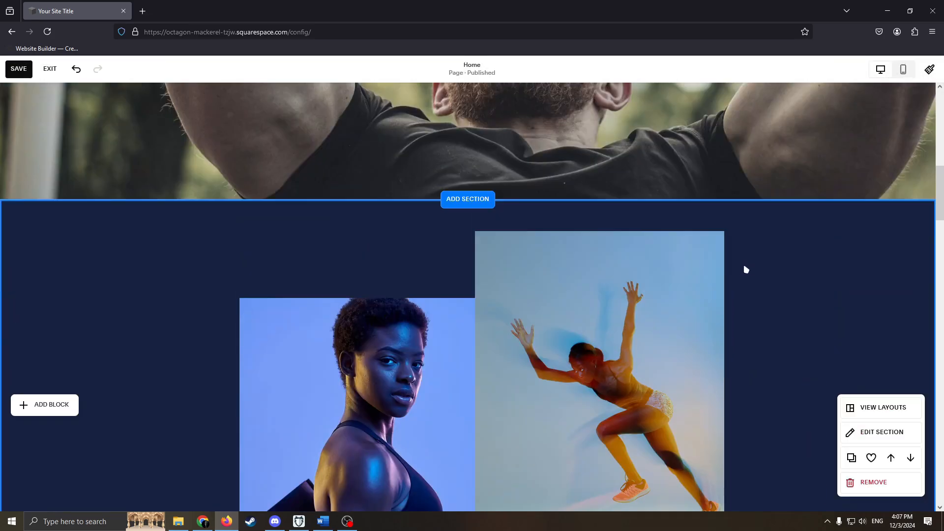
{"action": "left_click", "coordinate": [468, 199]}
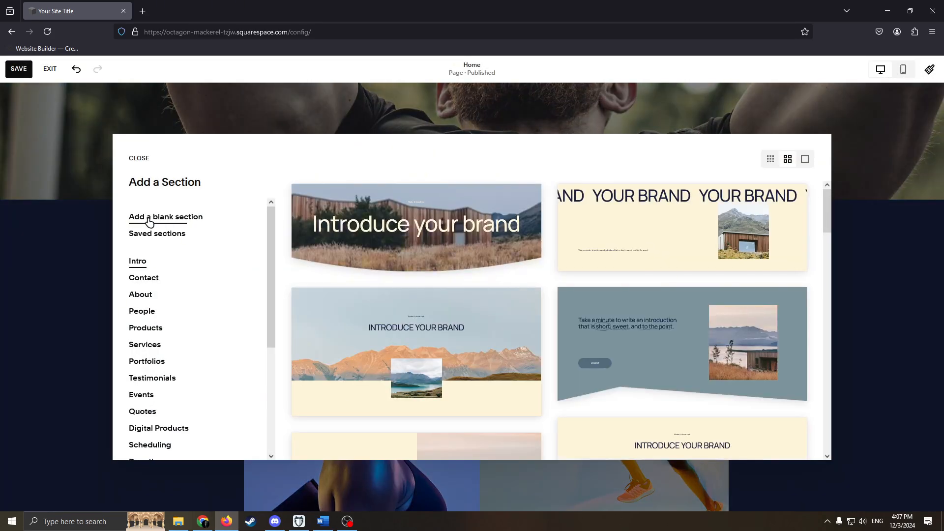
{"action": "scroll", "coordinate": [196, 241], "scroll_direction": "down", "scroll_amount": 2}
{"action": "scroll", "coordinate": [148, 261], "scroll_direction": "up", "scroll_amount": 2}
{"action": "left_click", "coordinate": [139, 159]}
Delete both fitness photos together from the section above AMENITIES, keeping the section itself
{"action": "scroll", "coordinate": [501, 337], "scroll_direction": "down", "scroll_amount": 4}
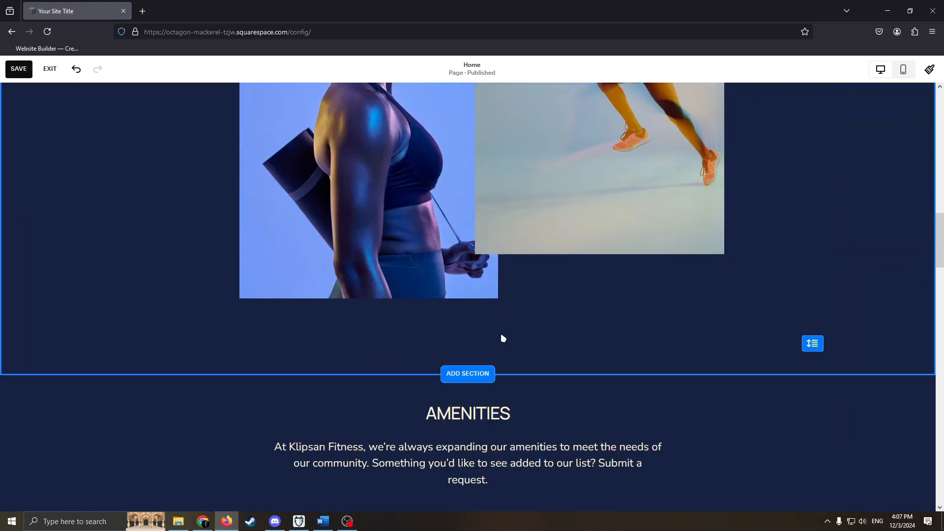
{"action": "scroll", "coordinate": [514, 320], "scroll_direction": "up", "scroll_amount": 2}
{"action": "scroll", "coordinate": [631, 375], "scroll_direction": "down", "scroll_amount": 1}
{"action": "left_click_drag", "start_coordinate": [609, 399], "coordinate": [276, 90]}
{"action": "scroll", "coordinate": [339, 273], "scroll_direction": "up", "scroll_amount": 4}
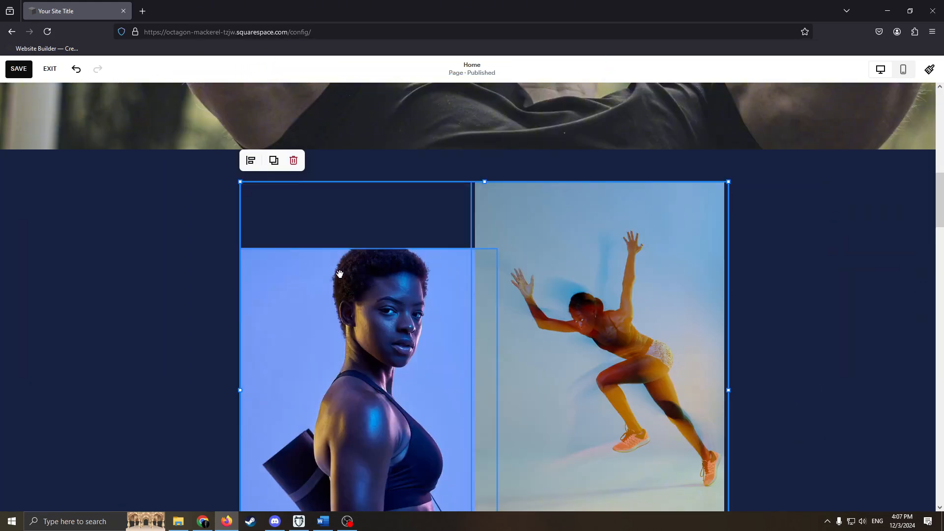
{"action": "left_click", "coordinate": [293, 161]}
Add an empty text block to the emptied section between the hero and AMENITIES
{"action": "left_click", "coordinate": [46, 173]}
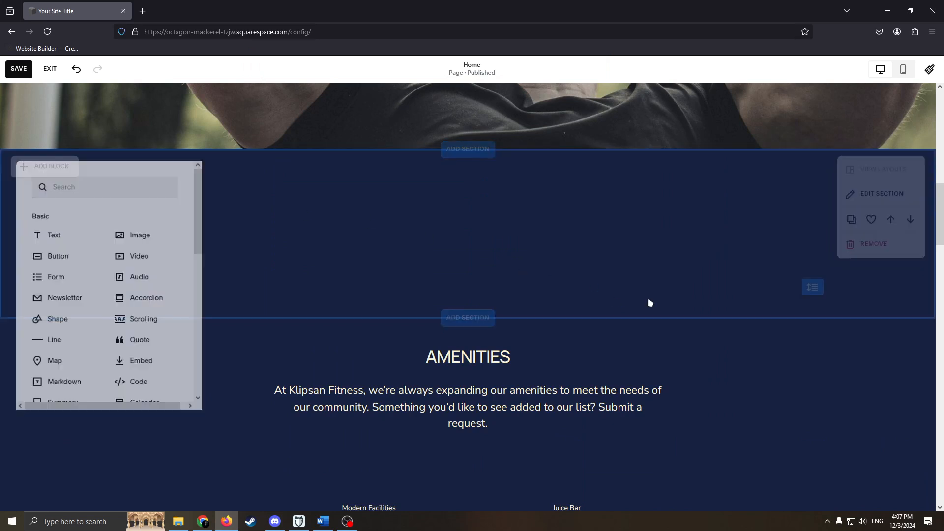
{"action": "left_click", "coordinate": [216, 270]}
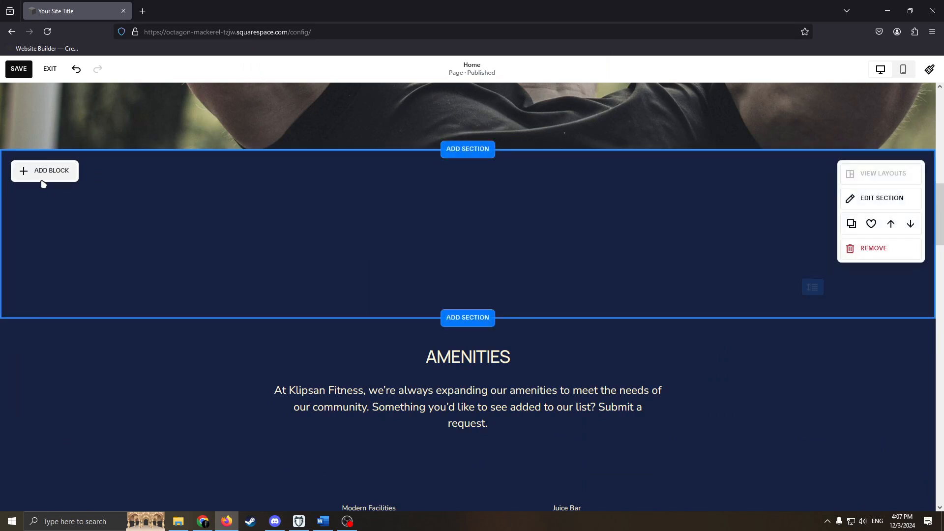
{"action": "left_click", "coordinate": [20, 171]}
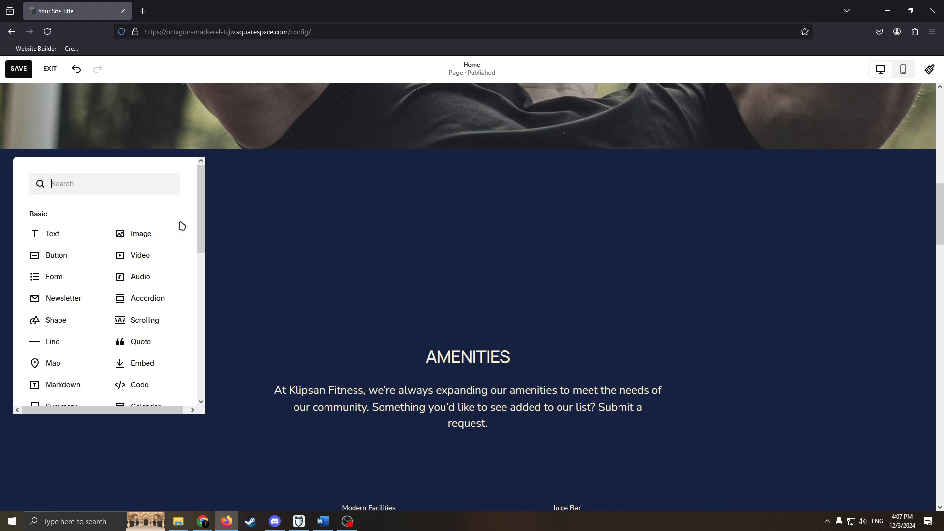
{"action": "left_click", "coordinate": [43, 233]}
{"action": "left_click", "coordinate": [413, 219]}
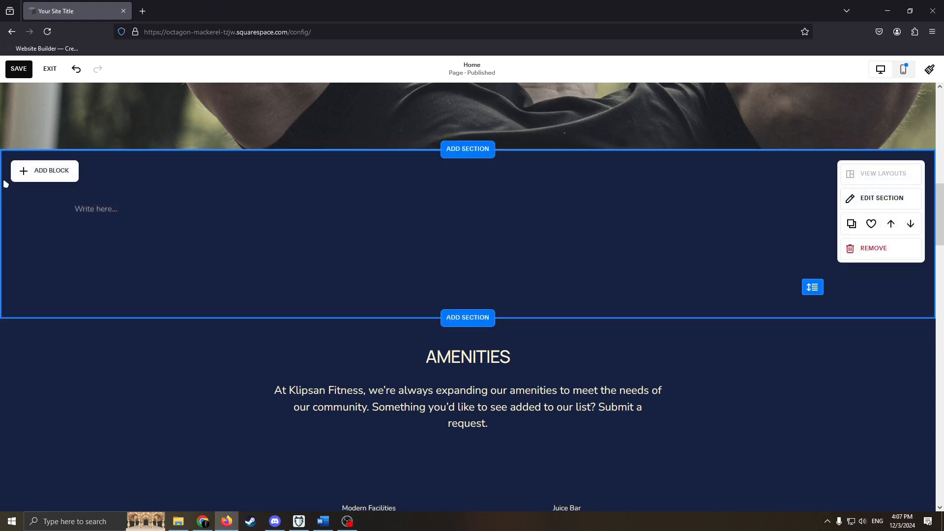
Add an image block to the same section, move it right of center, and shift the text block slightly rightward
{"action": "left_click", "coordinate": [21, 170]}
{"action": "left_click", "coordinate": [127, 231]}
{"action": "left_click_drag", "start_coordinate": [198, 248], "coordinate": [565, 236]}
{"action": "left_click_drag", "start_coordinate": [131, 237], "coordinate": [344, 243]}
{"action": "left_click", "coordinate": [587, 278]}
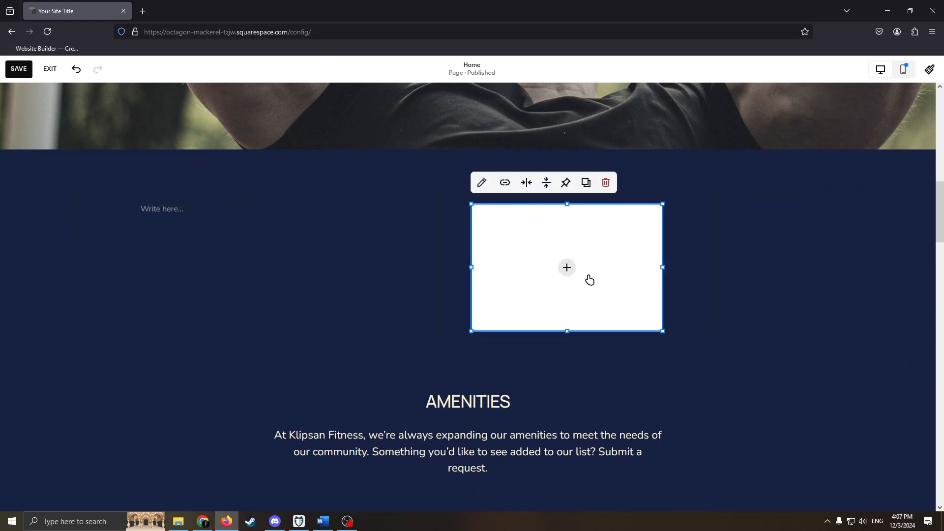
{"action": "left_click", "coordinate": [565, 268]}
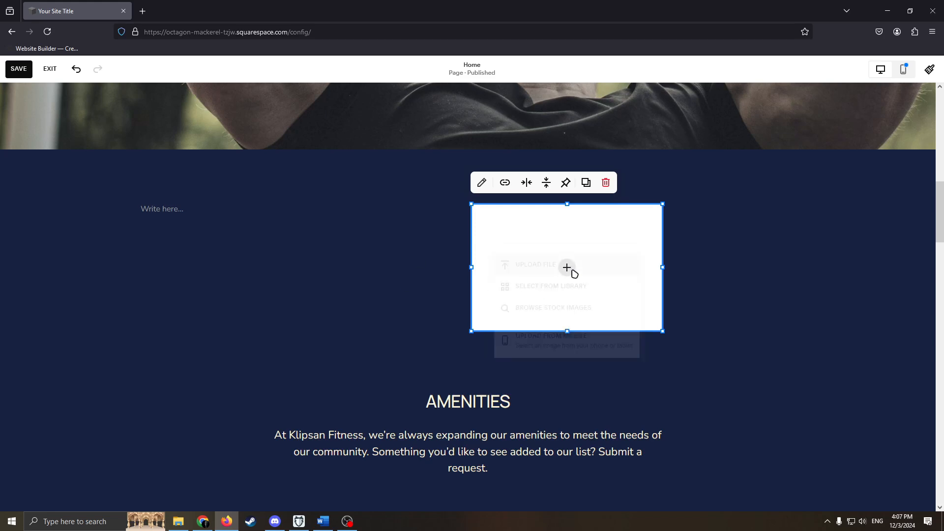
{"action": "left_click", "coordinate": [411, 232]}
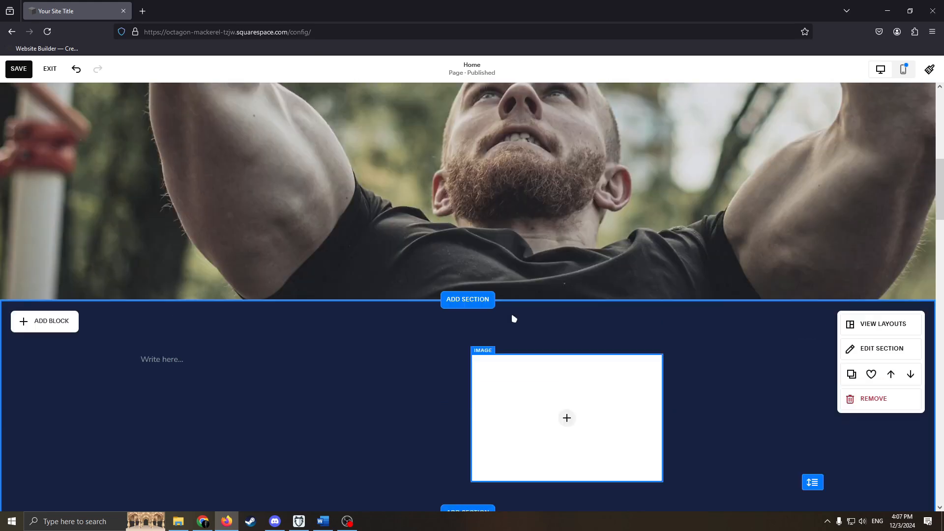
Review the hero section and the layout of the text and image blocks in the section below it
{"action": "left_click_drag", "start_coordinate": [820, 333], "coordinate": [832, 167]}
{"action": "scroll", "coordinate": [767, 221], "scroll_direction": "up", "scroll_amount": 12}
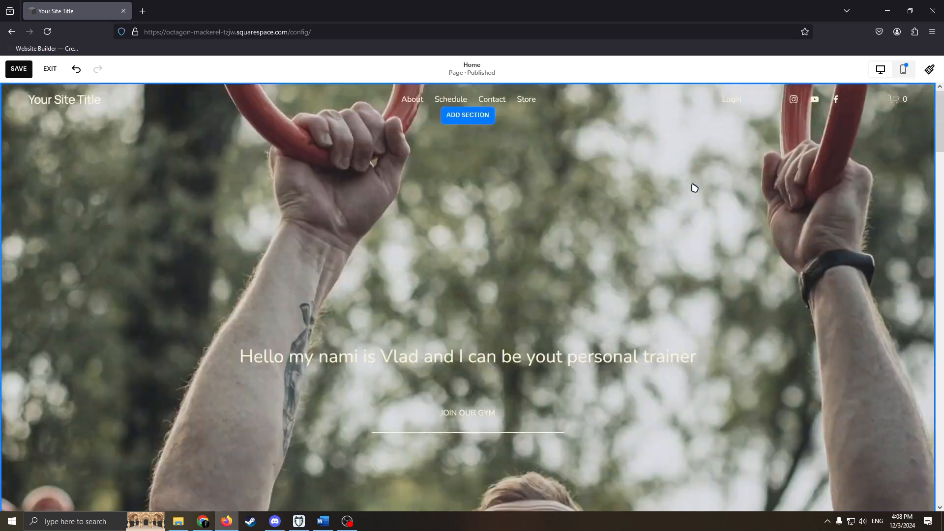
{"action": "scroll", "coordinate": [688, 192], "scroll_direction": "down", "scroll_amount": 16}
{"action": "scroll", "coordinate": [644, 216], "scroll_direction": "up", "scroll_amount": 10}
{"action": "scroll", "coordinate": [634, 196], "scroll_direction": "down", "scroll_amount": 6}
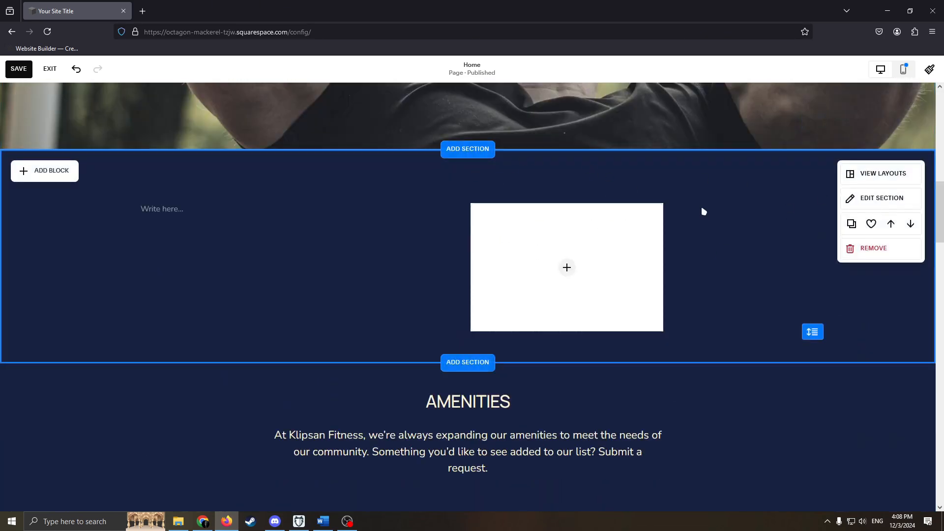
{"action": "scroll", "coordinate": [746, 278], "scroll_direction": "up", "scroll_amount": 3}
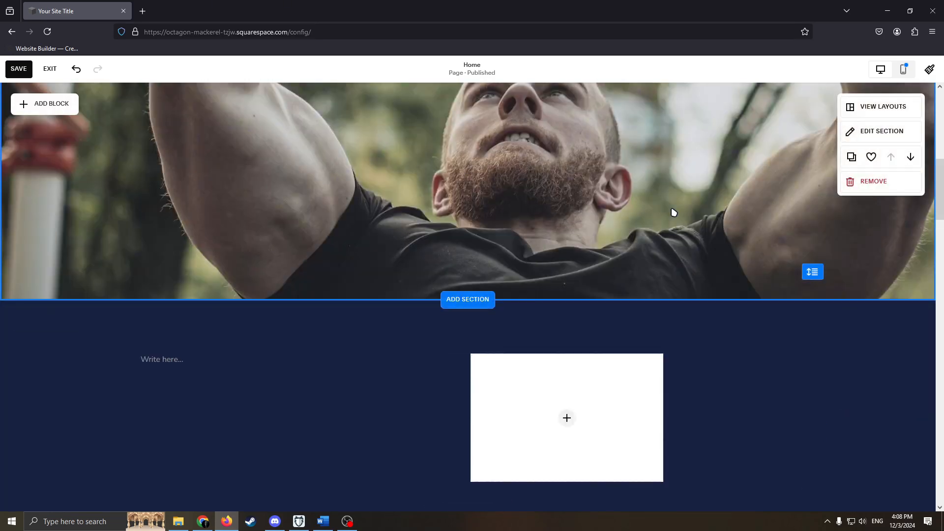
{"action": "scroll", "coordinate": [737, 231], "scroll_direction": "down", "scroll_amount": 4}
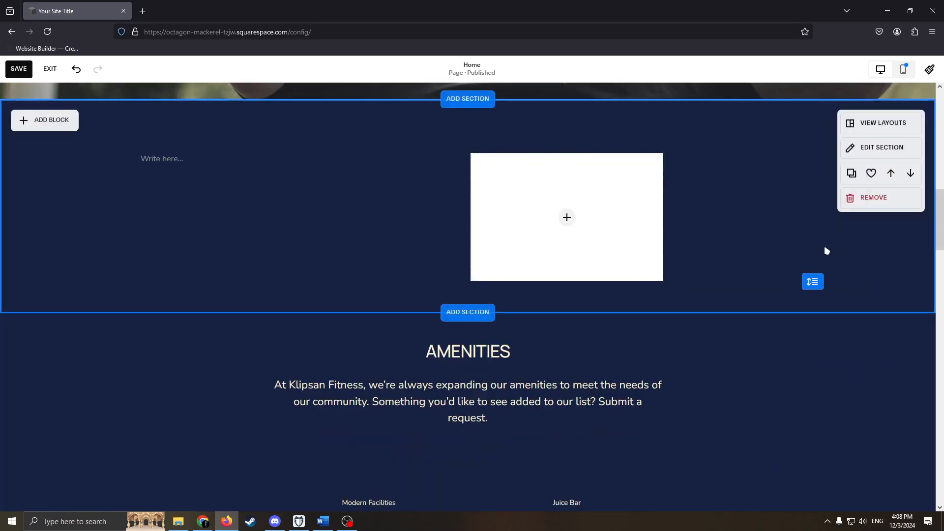
Move the section with the text and image blocks above the hero section and back below it
{"action": "left_click", "coordinate": [891, 175]}
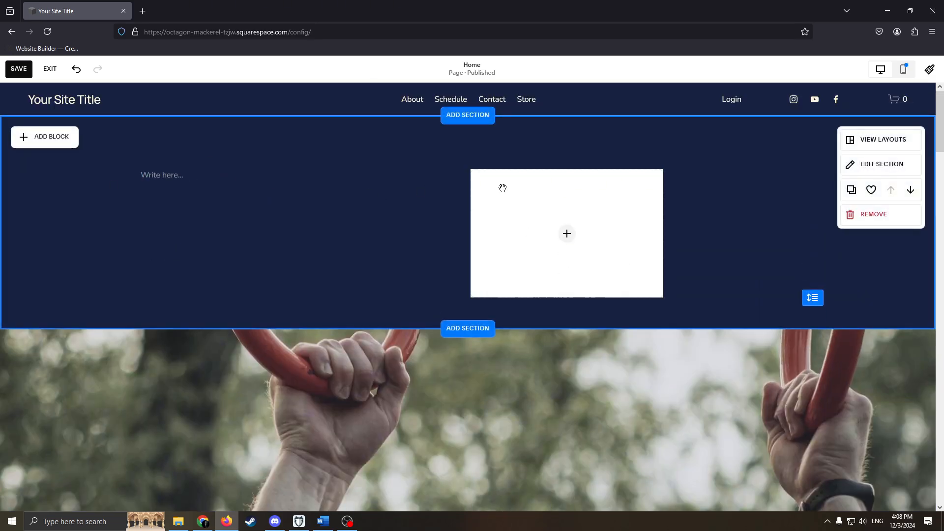
{"action": "scroll", "coordinate": [727, 216], "scroll_direction": "down", "scroll_amount": 3}
{"action": "scroll", "coordinate": [826, 197], "scroll_direction": "up", "scroll_amount": 3}
{"action": "left_click", "coordinate": [908, 306]}
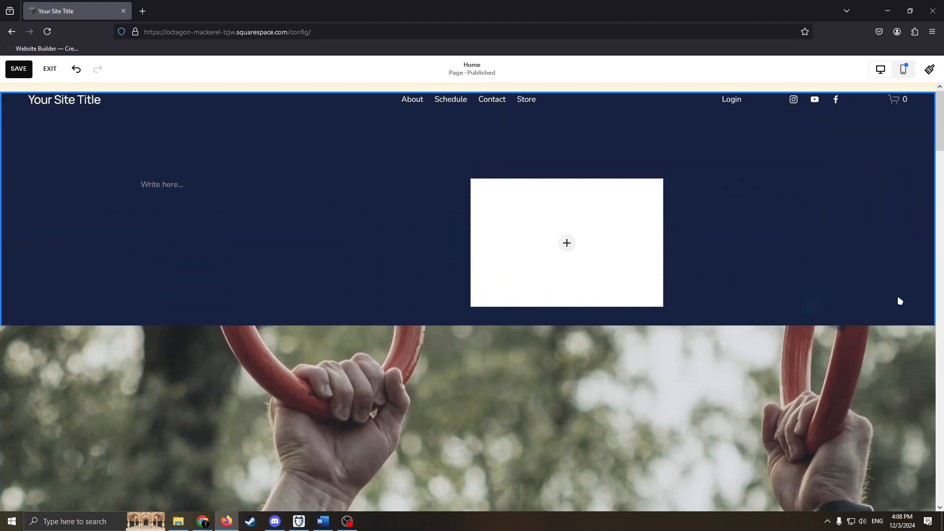
In the mobile layout, center the JOIN OUR GYM button slightly lower beneath the hero text, and return to the desktop layout
{"action": "scroll", "coordinate": [505, 305], "scroll_direction": "down", "scroll_amount": 12}
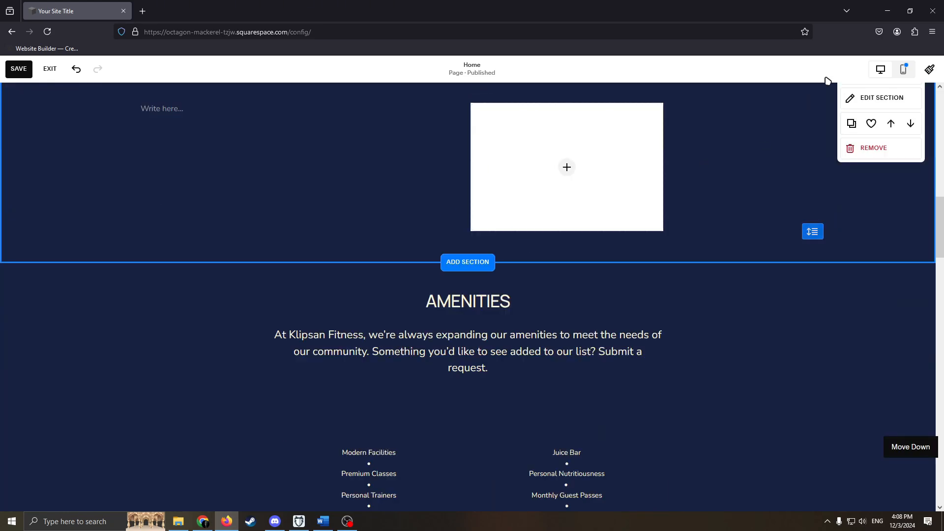
{"action": "left_click", "coordinate": [903, 69]}
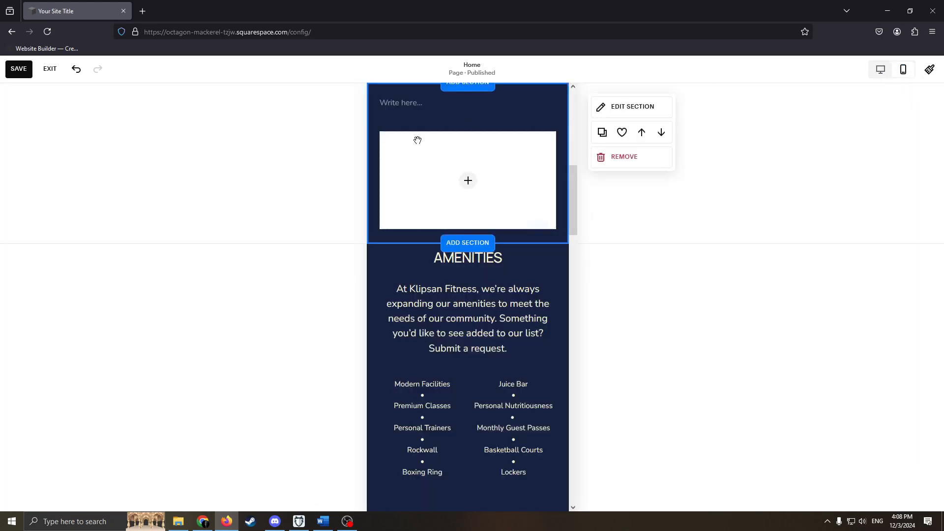
{"action": "scroll", "coordinate": [492, 211], "scroll_direction": "up", "scroll_amount": 9}
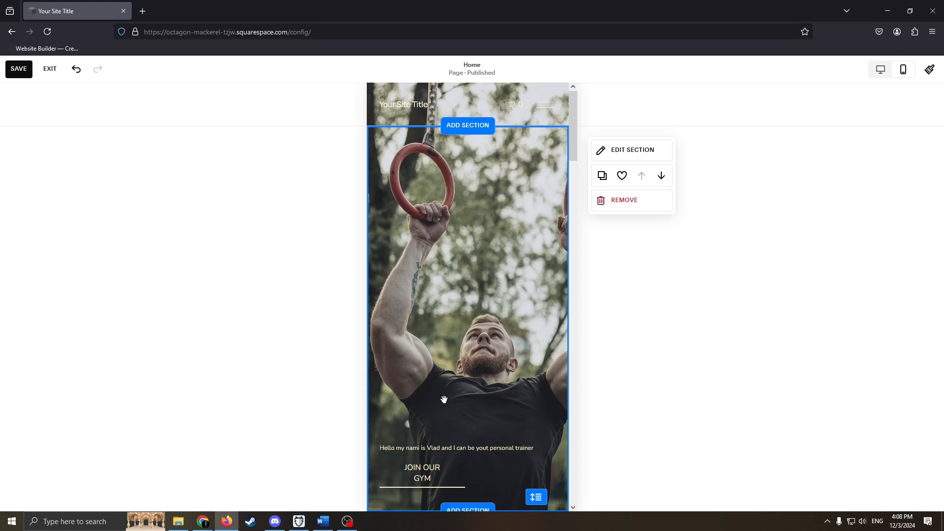
{"action": "left_click_drag", "start_coordinate": [444, 400], "coordinate": [476, 405]}
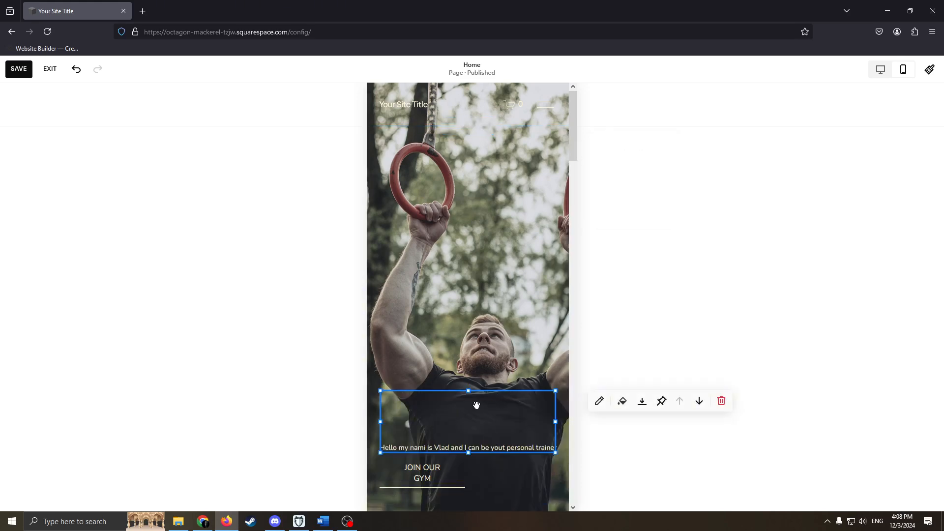
{"action": "left_click_drag", "start_coordinate": [448, 481], "coordinate": [482, 430]}
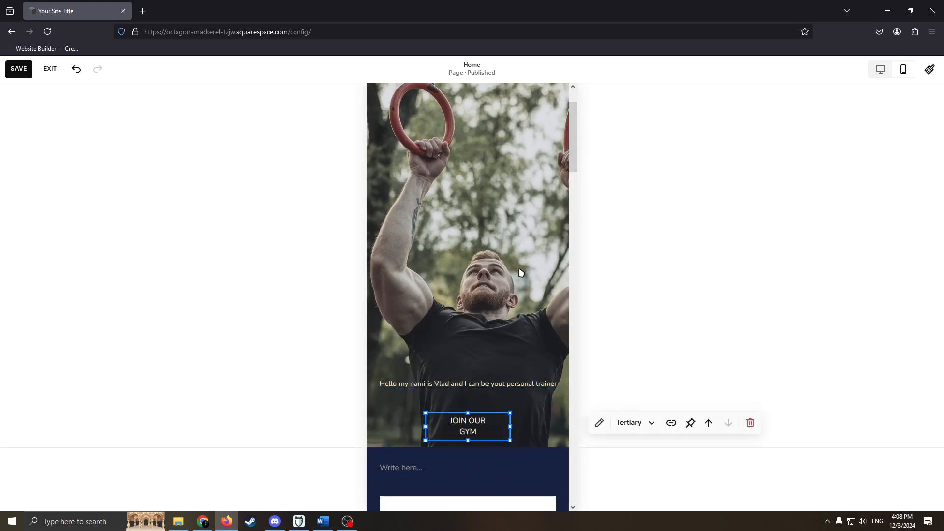
{"action": "scroll", "coordinate": [521, 273], "scroll_direction": "up", "scroll_amount": 2}
{"action": "scroll", "coordinate": [516, 329], "scroll_direction": "down", "scroll_amount": 5}
{"action": "scroll", "coordinate": [480, 331], "scroll_direction": "up", "scroll_amount": 5}
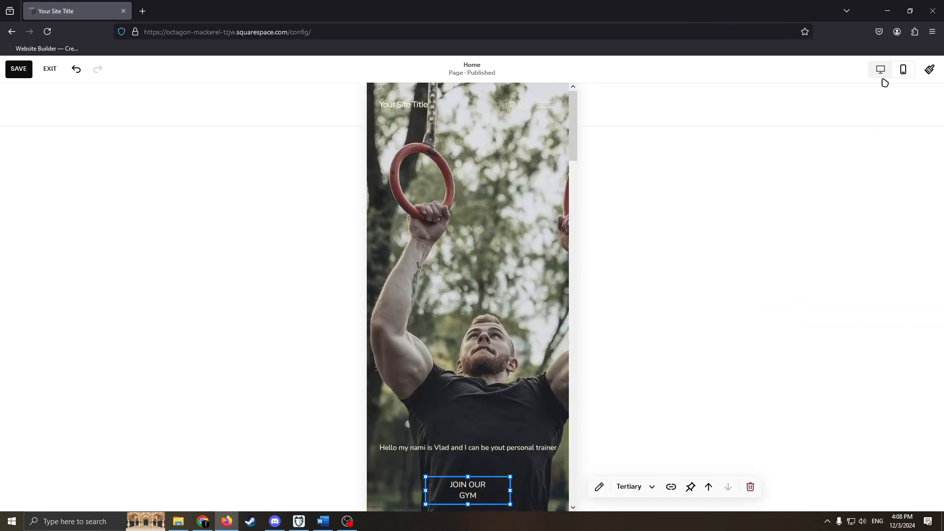
{"action": "left_click", "coordinate": [881, 70]}
Save the edits made to the Home page
{"action": "scroll", "coordinate": [482, 286], "scroll_direction": "down", "scroll_amount": 5}
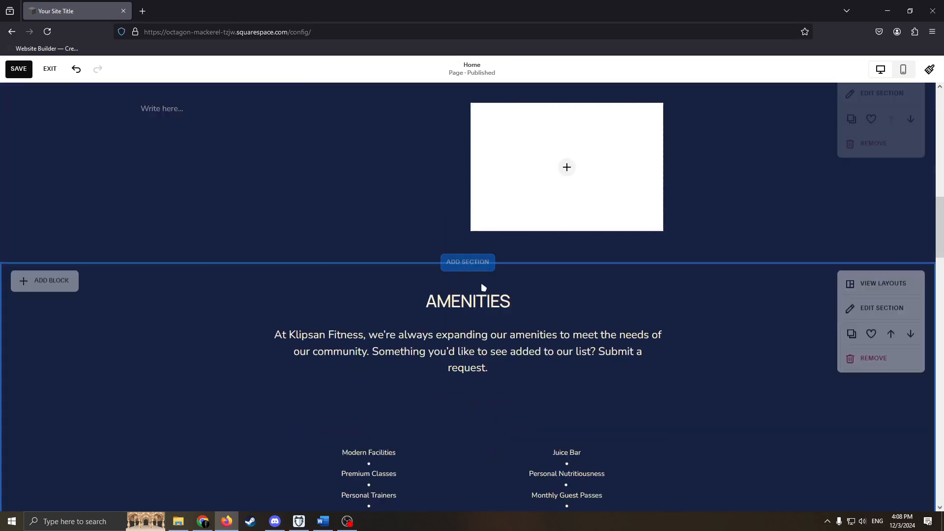
{"action": "scroll", "coordinate": [518, 308], "scroll_direction": "down", "scroll_amount": 4}
{"action": "scroll", "coordinate": [584, 226], "scroll_direction": "down", "scroll_amount": 5}
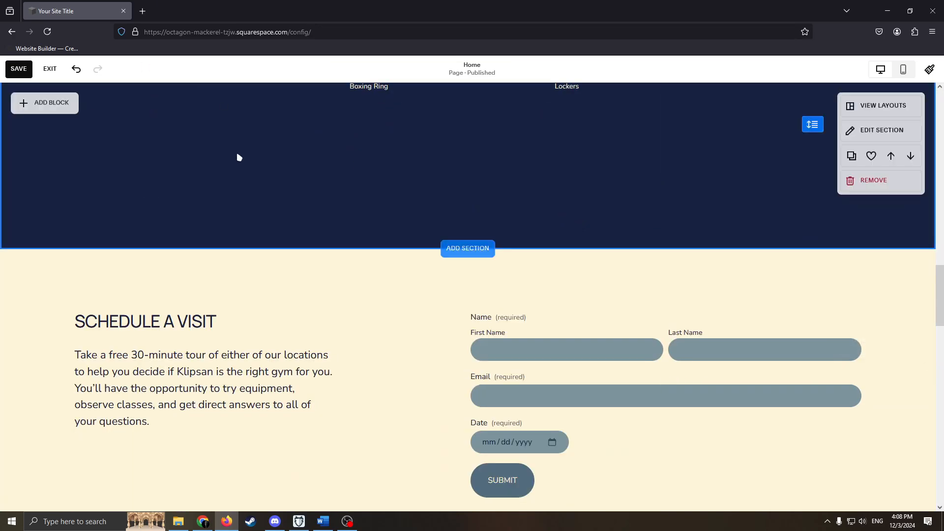
{"action": "scroll", "coordinate": [296, 208], "scroll_direction": "down", "scroll_amount": 4}
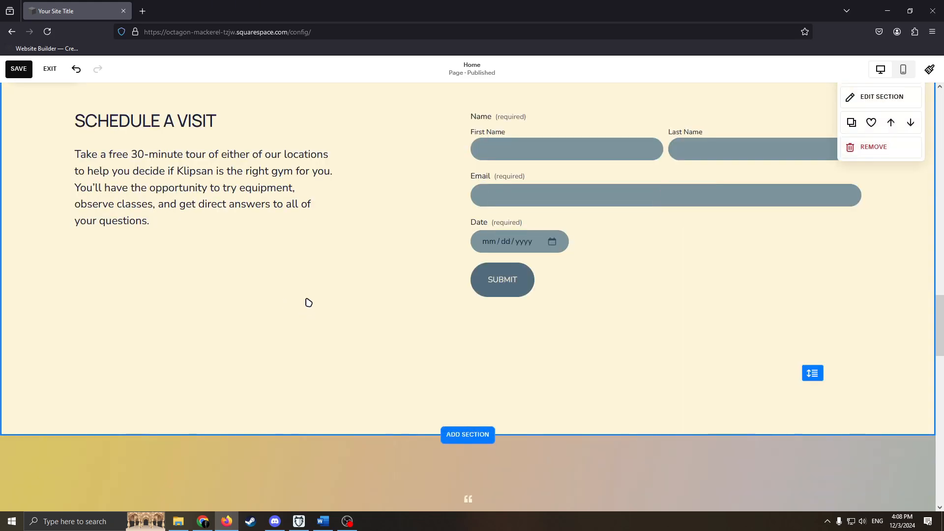
{"action": "scroll", "coordinate": [305, 301], "scroll_direction": "up", "scroll_amount": 3}
{"action": "scroll", "coordinate": [313, 288], "scroll_direction": "up", "scroll_amount": 8}
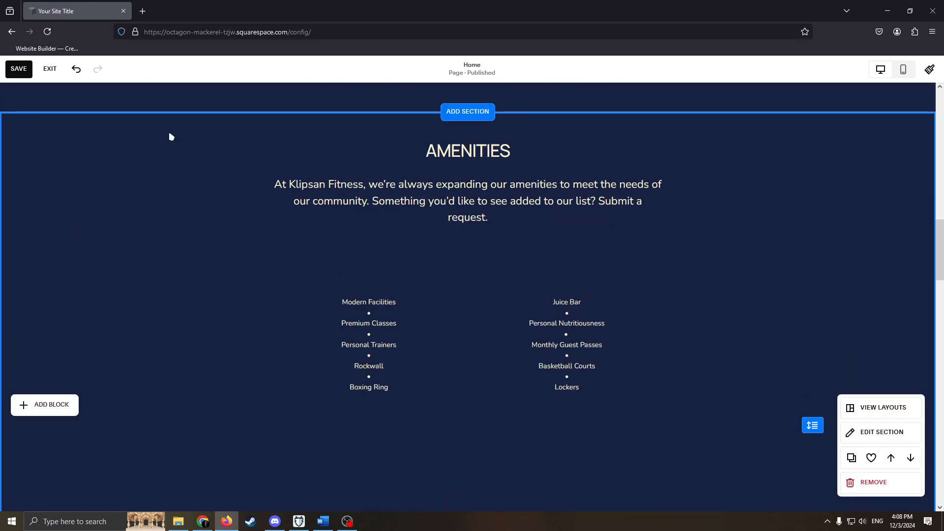
{"action": "left_click", "coordinate": [20, 70]}
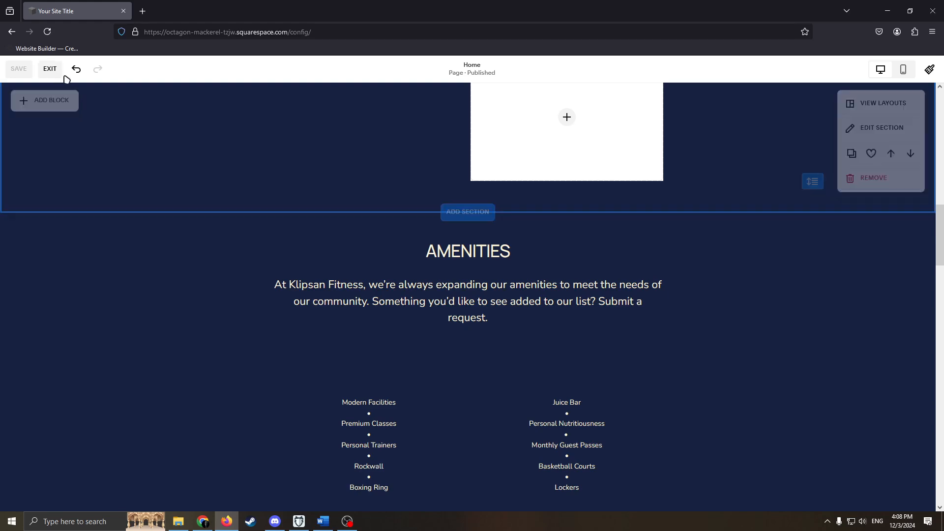
Exit the page editor and return to the website dashboard
{"action": "scroll", "coordinate": [387, 342], "scroll_direction": "up", "scroll_amount": 4}
{"action": "scroll", "coordinate": [452, 285], "scroll_direction": "up", "scroll_amount": 10}
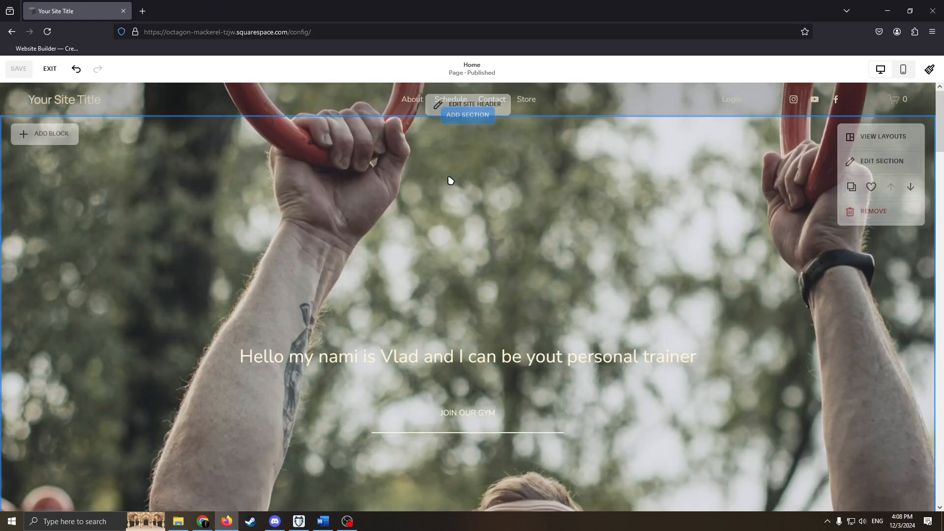
{"action": "scroll", "coordinate": [500, 193], "scroll_direction": "down", "scroll_amount": 15}
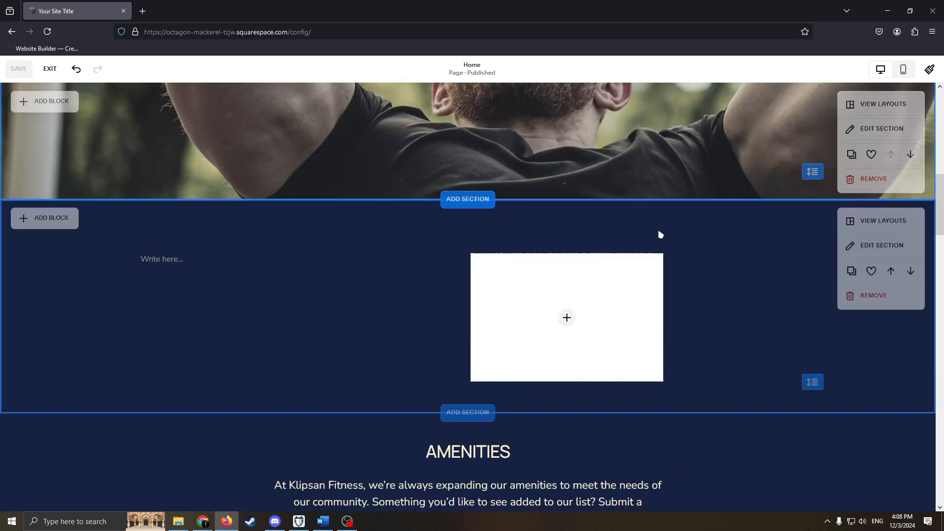
{"action": "scroll", "coordinate": [93, 147], "scroll_direction": "up", "scroll_amount": 12}
{"action": "scroll", "coordinate": [93, 148], "scroll_direction": "up", "scroll_amount": 7}
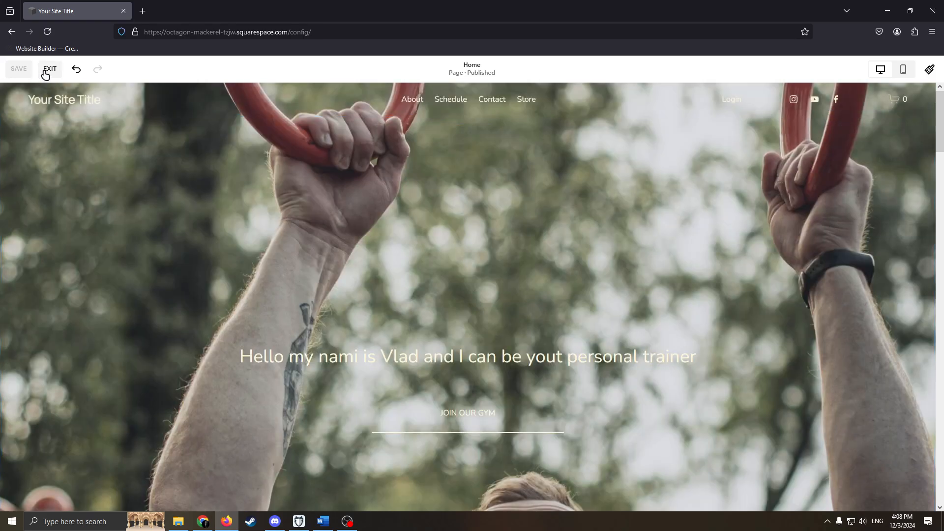
{"action": "scroll", "coordinate": [634, 315], "scroll_direction": "down", "scroll_amount": 2}
{"action": "scroll", "coordinate": [635, 315], "scroll_direction": "up", "scroll_amount": 2}
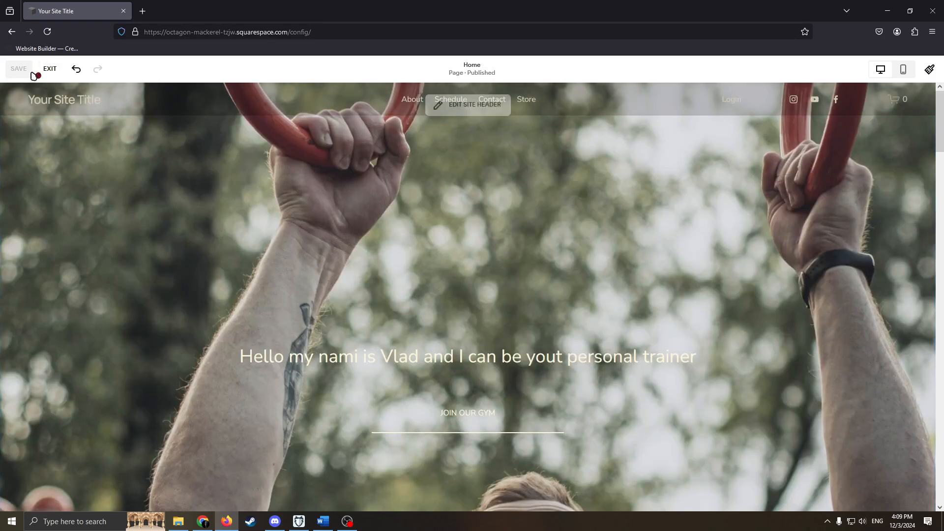
{"action": "left_click", "coordinate": [48, 70]}
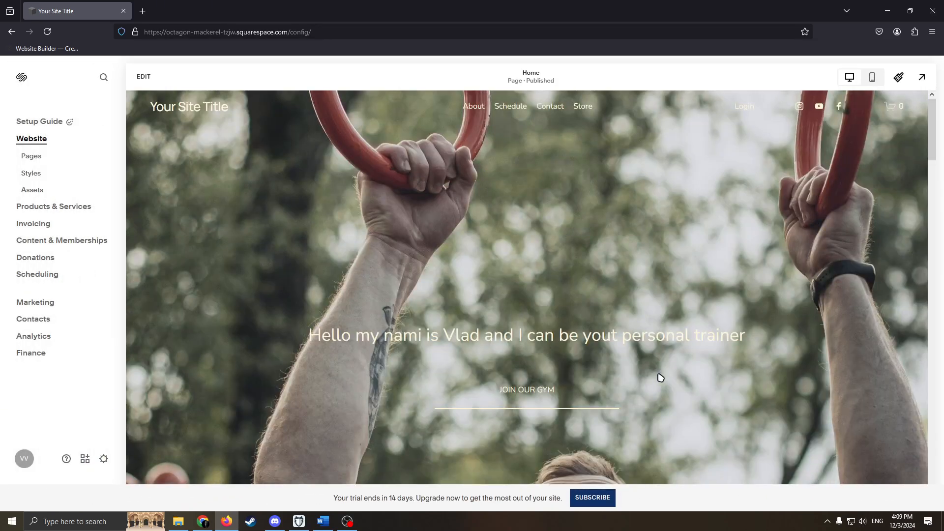
Review the hero section and the area below it in the dashboard's Home page preview
{"action": "scroll", "coordinate": [661, 376], "scroll_direction": "down", "scroll_amount": 4}
{"action": "scroll", "coordinate": [664, 364], "scroll_direction": "up", "scroll_amount": 4}
{"action": "scroll", "coordinate": [658, 314], "scroll_direction": "down", "scroll_amount": 5}
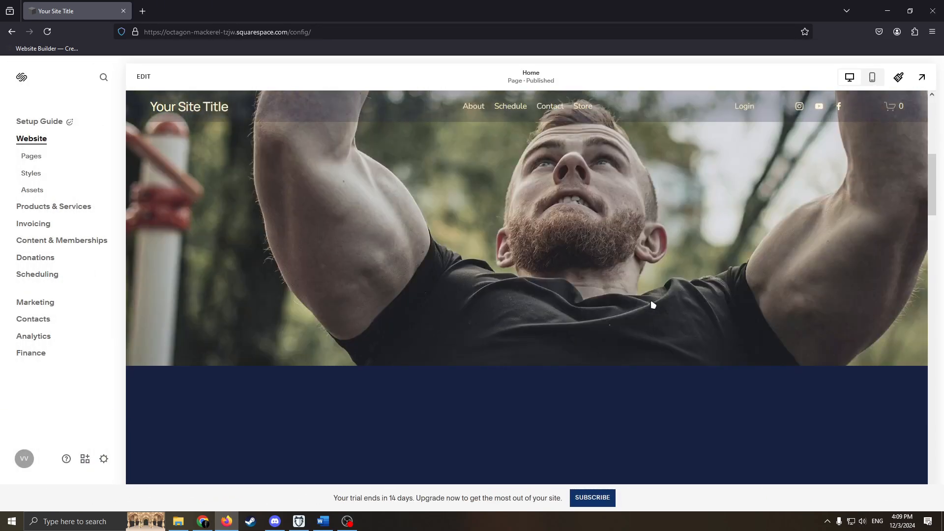
{"action": "scroll", "coordinate": [651, 301], "scroll_direction": "up", "scroll_amount": 5}
{"action": "scroll", "coordinate": [614, 280], "scroll_direction": "down", "scroll_amount": 4}
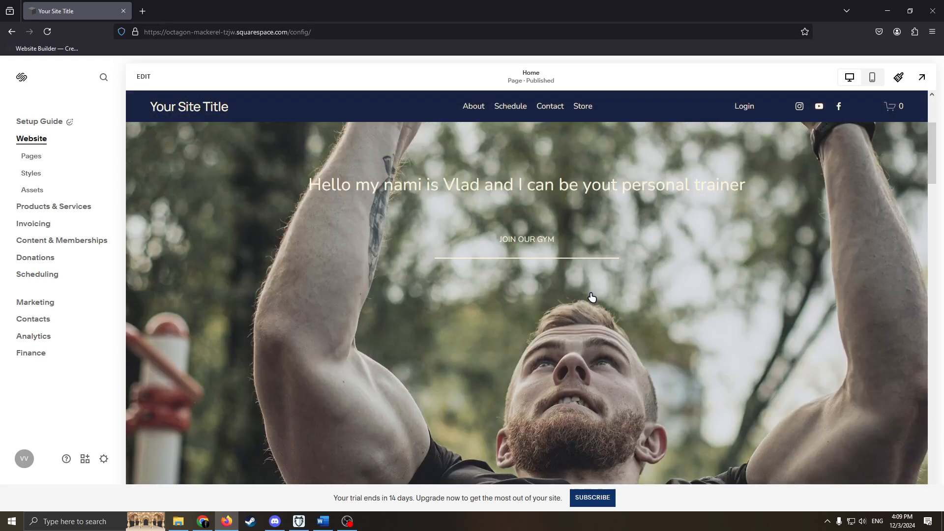
{"action": "scroll", "coordinate": [592, 344], "scroll_direction": "up", "scroll_amount": 4}
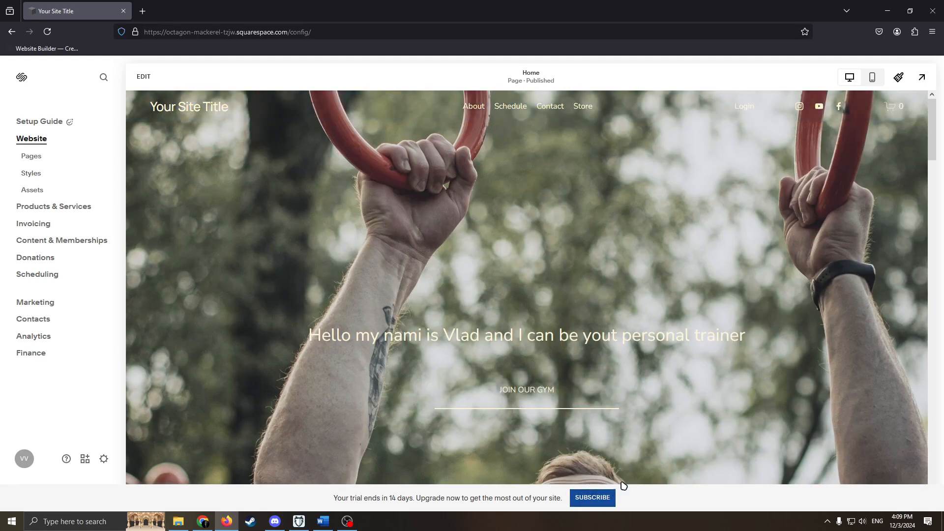
Open the subscription plans and display their prices in USD
{"action": "left_click", "coordinate": [614, 490]}
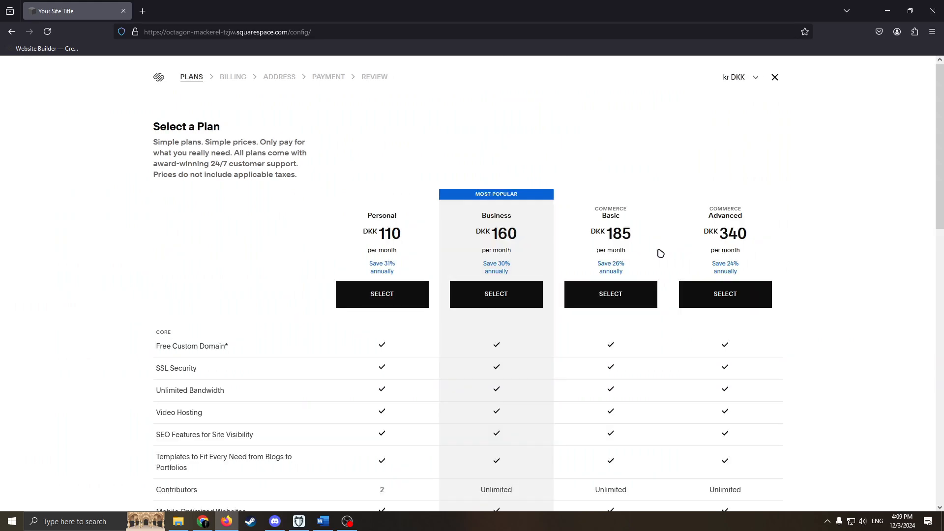
{"action": "scroll", "coordinate": [686, 295], "scroll_direction": "down", "scroll_amount": 3}
{"action": "scroll", "coordinate": [707, 302], "scroll_direction": "up", "scroll_amount": 3}
{"action": "left_click", "coordinate": [753, 86]}
{"action": "left_click", "coordinate": [735, 79]}
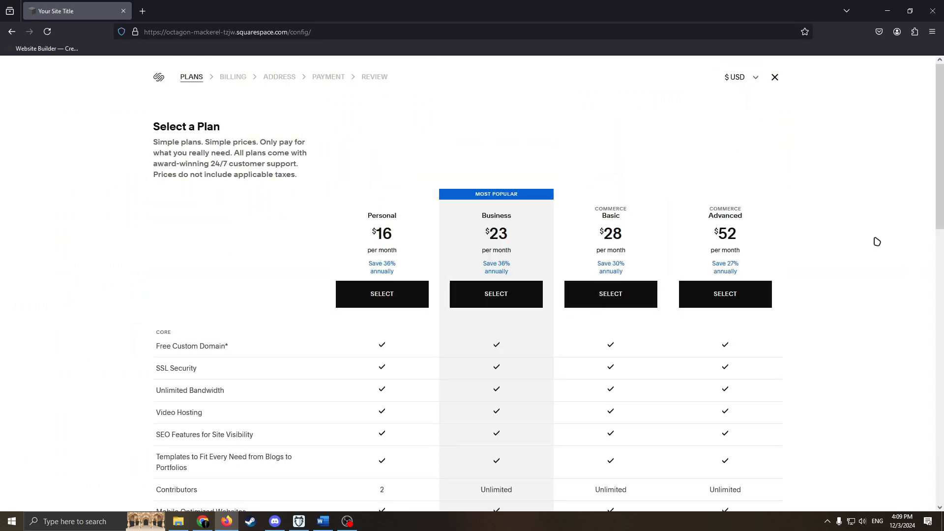
Compare the monthly prices of the Personal, Business, Basic and Advanced plans
{"action": "scroll", "coordinate": [806, 201], "scroll_direction": "down", "scroll_amount": 1}
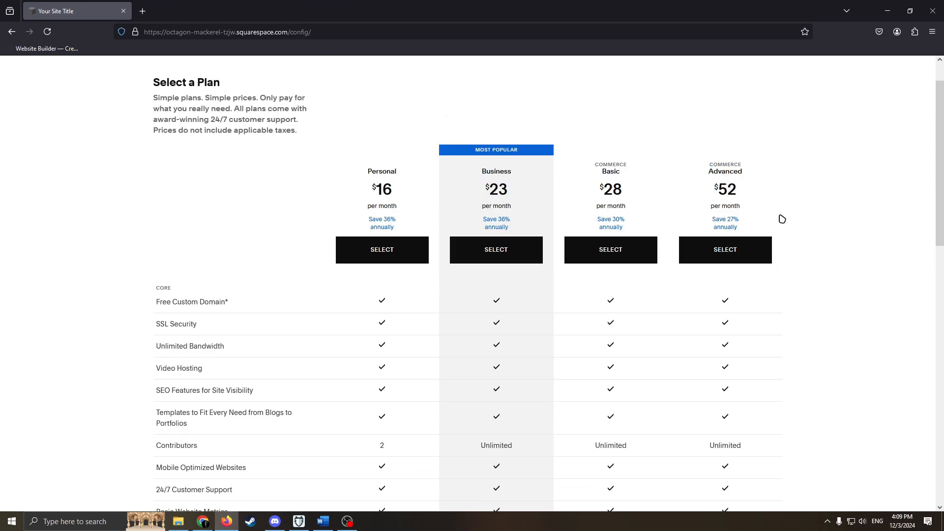
{"action": "scroll", "coordinate": [781, 219], "scroll_direction": "down", "scroll_amount": 5}
{"action": "scroll", "coordinate": [775, 217], "scroll_direction": "up", "scroll_amount": 6}
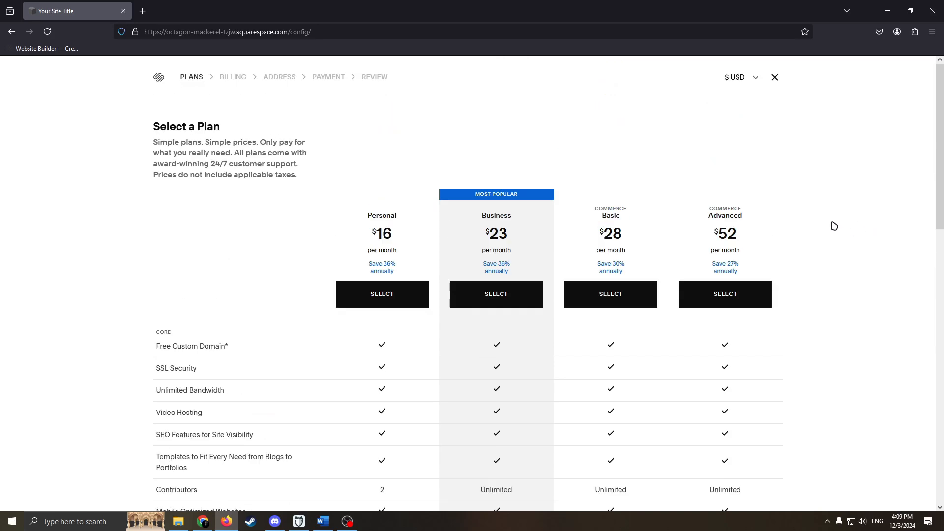
{"action": "left_click_drag", "start_coordinate": [704, 212], "coordinate": [607, 203]}
{"action": "left_click", "coordinate": [620, 214]}
{"action": "left_click_drag", "start_coordinate": [709, 215], "coordinate": [765, 225]}
{"action": "left_click", "coordinate": [751, 216]}
{"action": "left_click_drag", "start_coordinate": [623, 220], "coordinate": [580, 211]}
{"action": "left_click", "coordinate": [645, 216]}
{"action": "left_click_drag", "start_coordinate": [541, 232], "coordinate": [480, 208]}
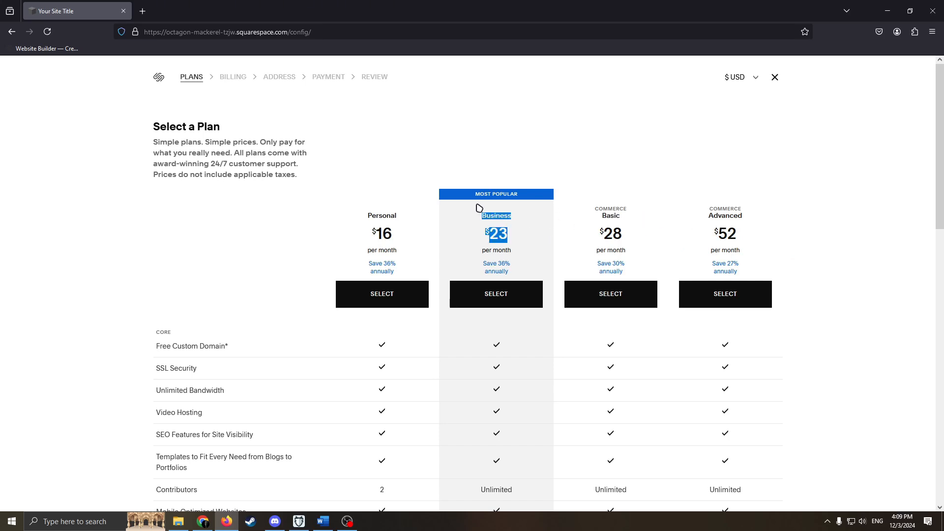
{"action": "left_click", "coordinate": [501, 217]}
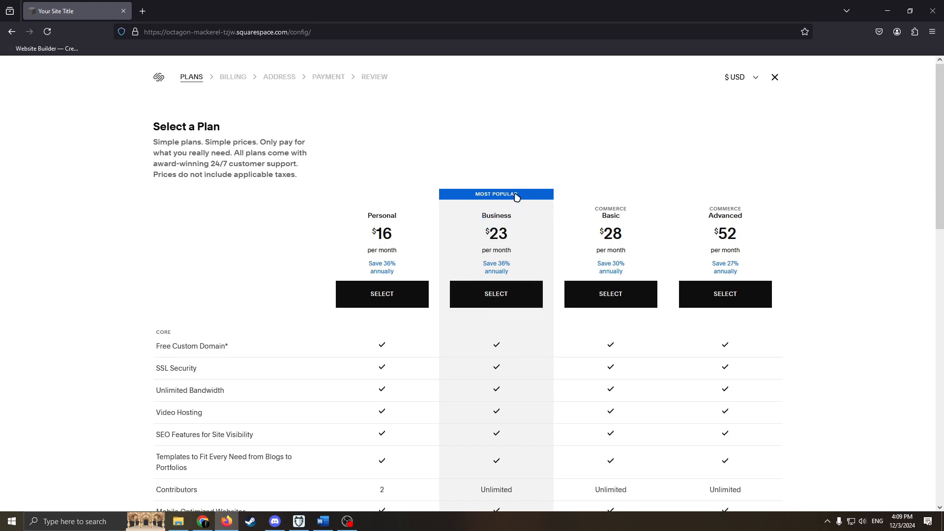
Examine the most popular plan and the core feature comparison, and close the plan selection without choosing a plan
{"action": "left_click_drag", "start_coordinate": [467, 194], "coordinate": [567, 186]}
{"action": "left_click", "coordinate": [533, 195]}
{"action": "scroll", "coordinate": [618, 320], "scroll_direction": "down", "scroll_amount": 3}
{"action": "scroll", "coordinate": [618, 310], "scroll_direction": "down", "scroll_amount": 3}
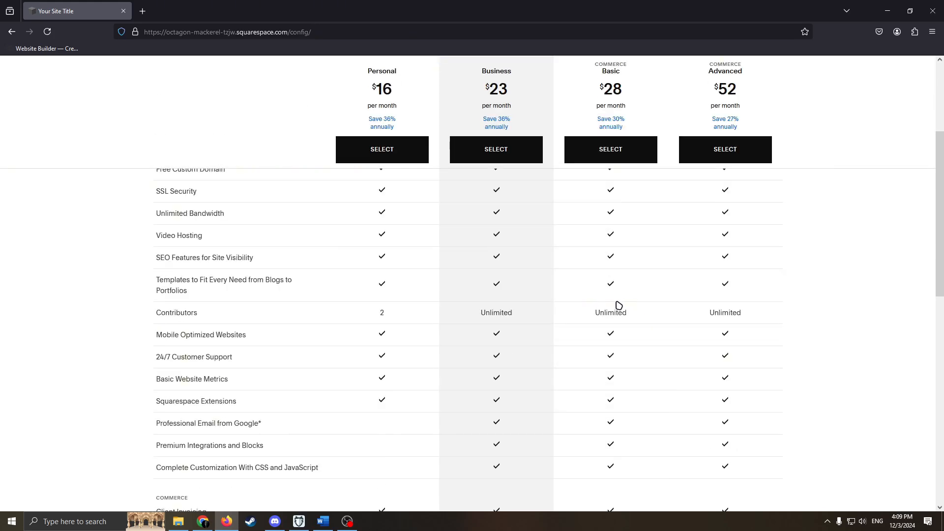
{"action": "scroll", "coordinate": [639, 295], "scroll_direction": "up", "scroll_amount": 6}
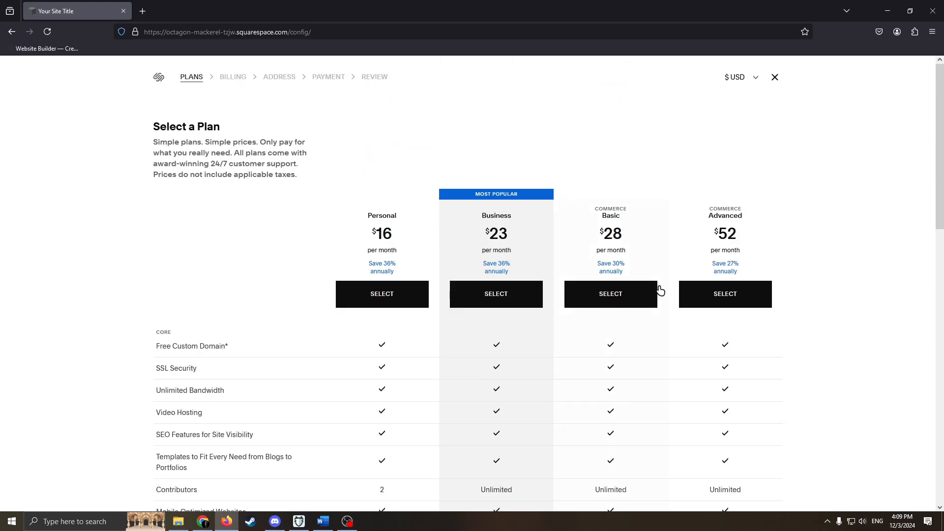
{"action": "left_click", "coordinate": [775, 79]}
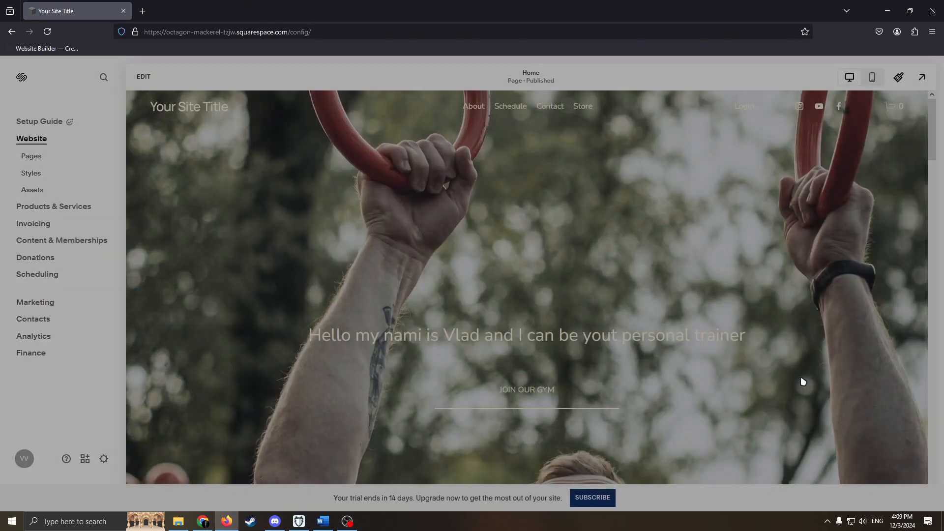